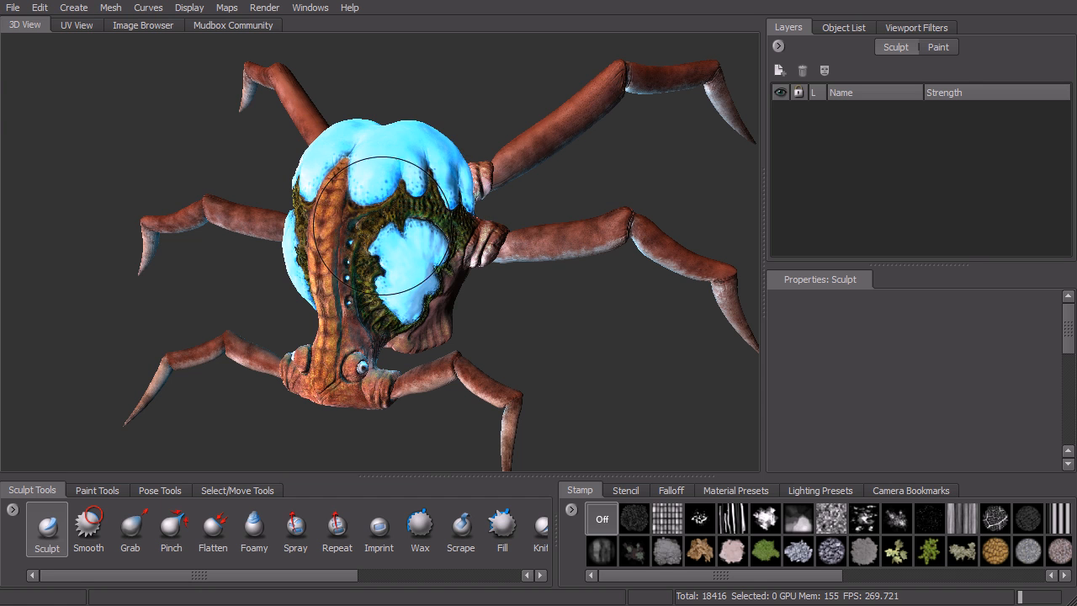
{"action": "mouse_move", "coordinate": [512, 305]}
{"action": "left_mouse_down", "text": "alt"}
{"action": "mouse_move", "coordinate": [521, 292]}
{"action": "mouse_move", "coordinate": [550, 300]}
{"action": "mouse_move", "coordinate": [520, 291]}
{"action": "left_mouse_up", "text": "alt"}
{"action": "middle_click_drag", "start_coordinate": [530, 287], "coordinate": [520, 283], "text": "alt"}
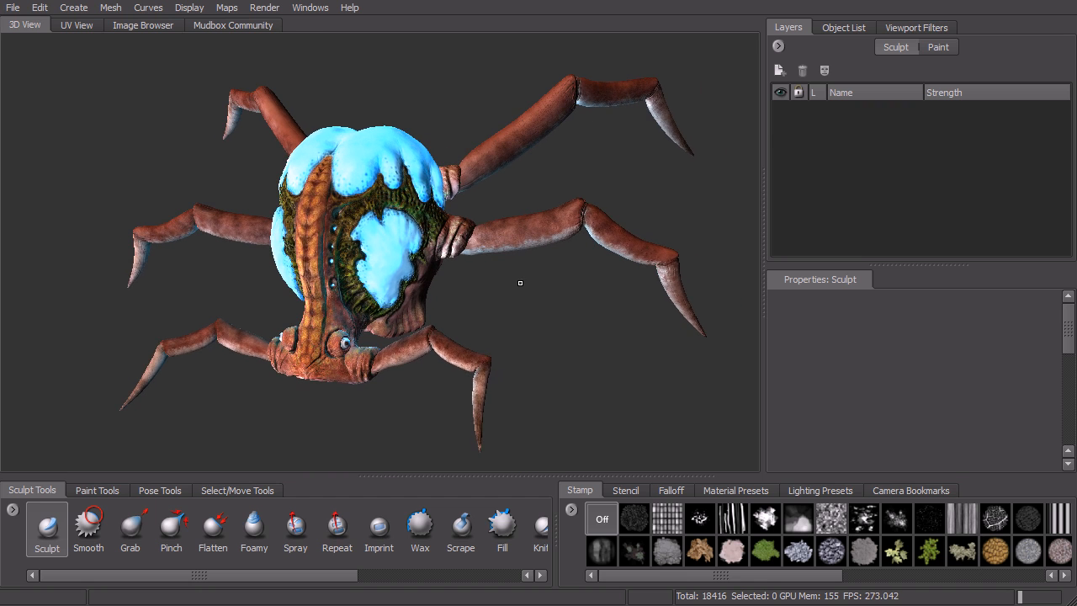
{"action": "left_click_drag", "start_coordinate": [573, 269], "coordinate": [566, 272], "text": "alt"}
{"action": "right_click_drag", "start_coordinate": [565, 272], "coordinate": [588, 280], "text": "alt"}
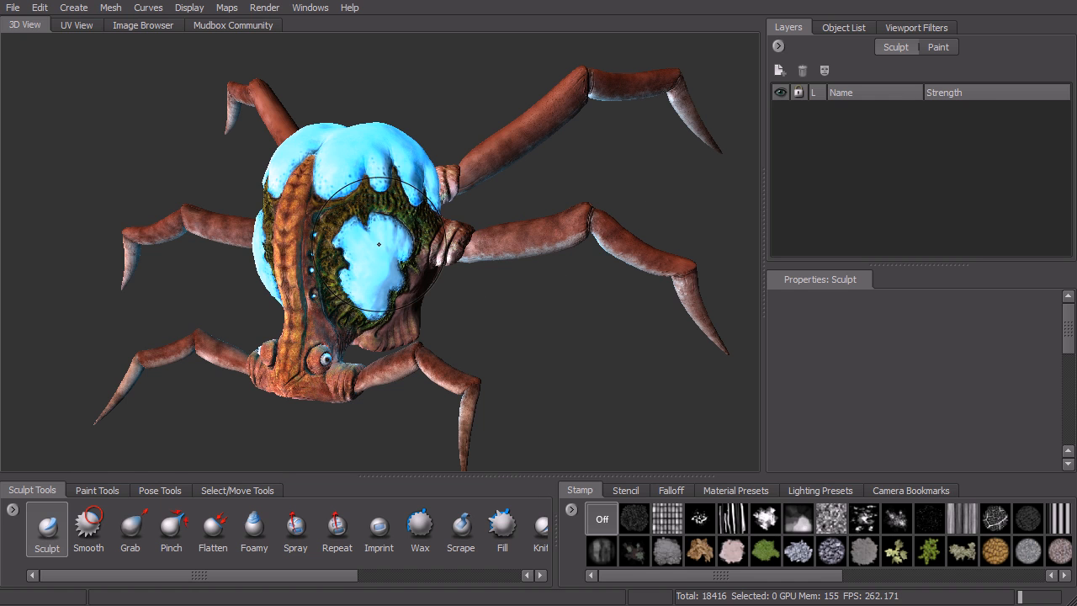
Step: Select the Body mesh in the scene's object list and open a new texture map extraction operation
{"action": "left_click", "coordinate": [842, 28]}
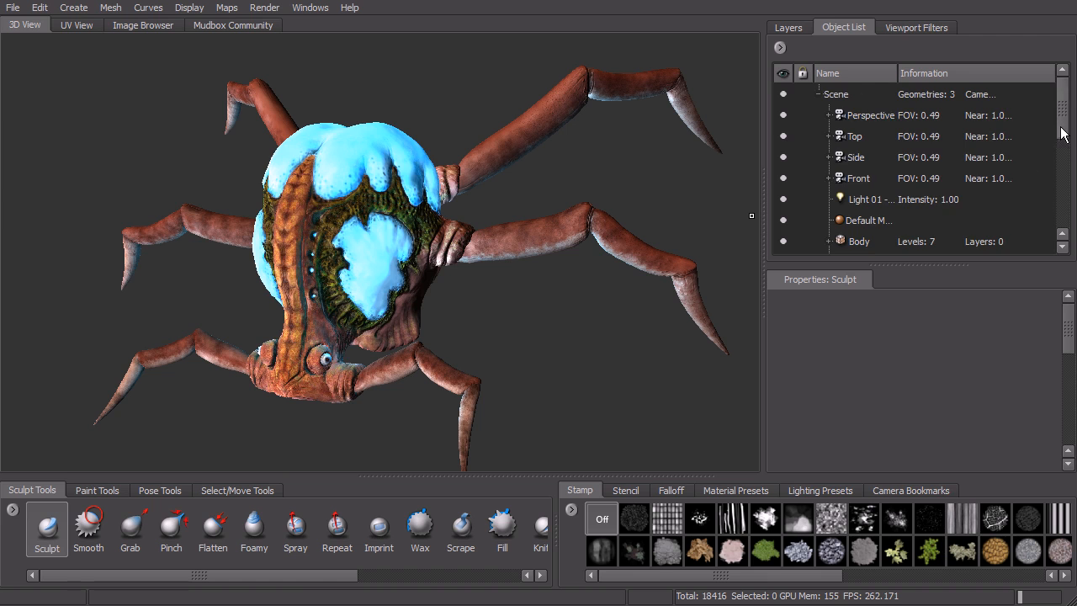
{"action": "scroll", "coordinate": [1062, 135], "scroll_direction": "down", "scroll_amount": 1}
{"action": "left_click", "coordinate": [867, 178]}
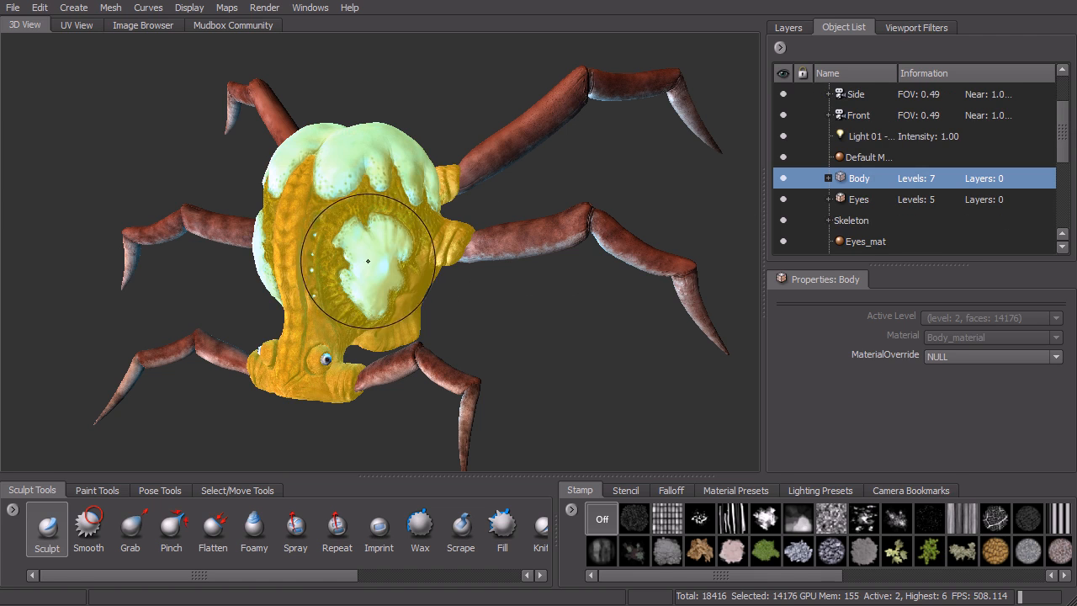
{"action": "left_click", "coordinate": [229, 8]}
{"action": "mouse_move", "coordinate": [234, 25]}
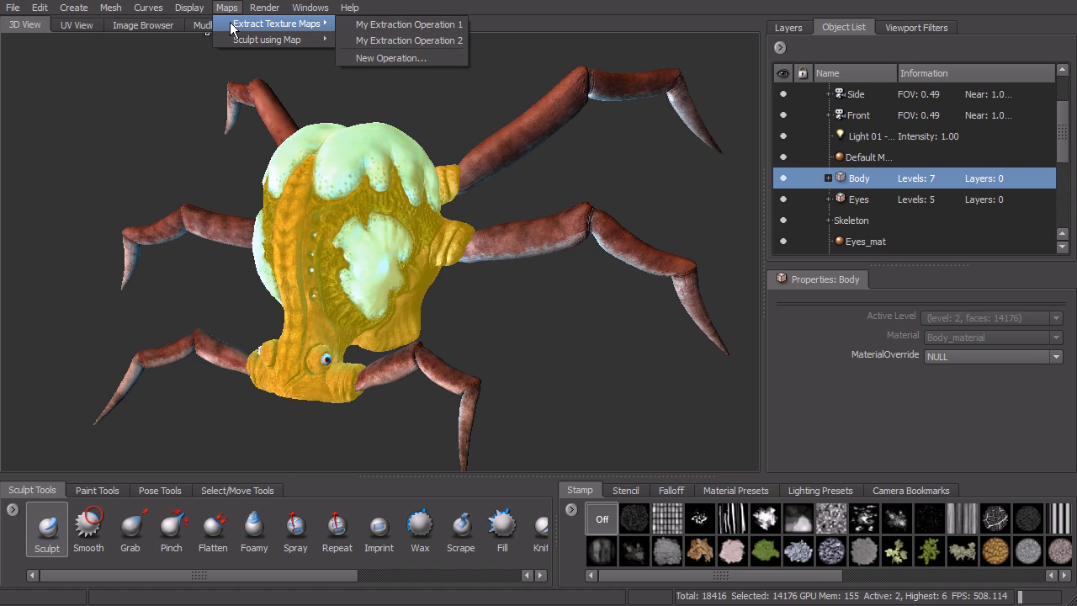
{"action": "left_click", "coordinate": [389, 58]}
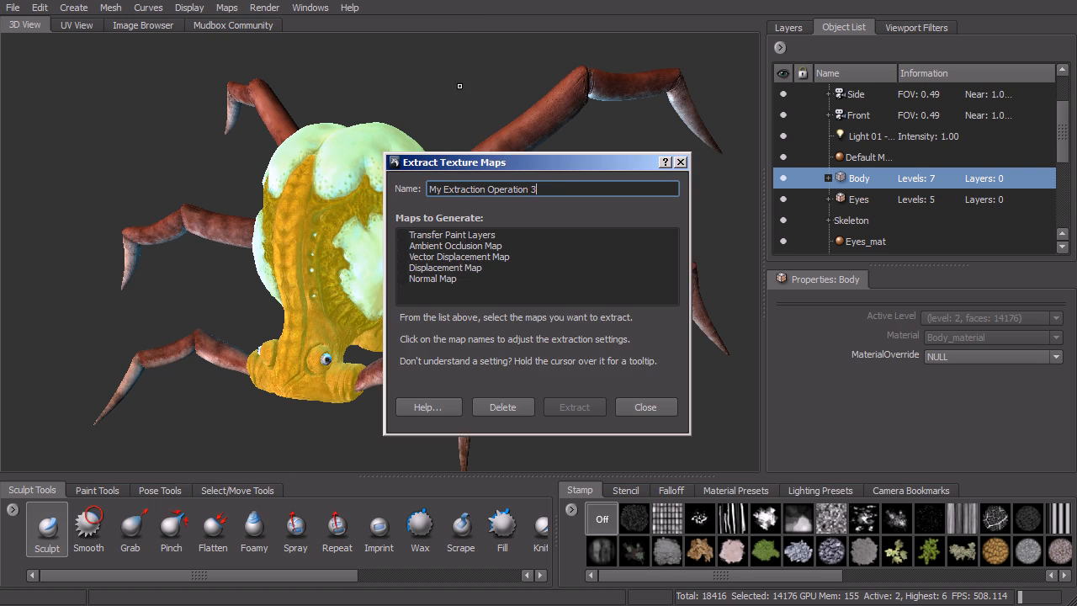
{"action": "left_click_drag", "start_coordinate": [550, 161], "coordinate": [639, 81]}
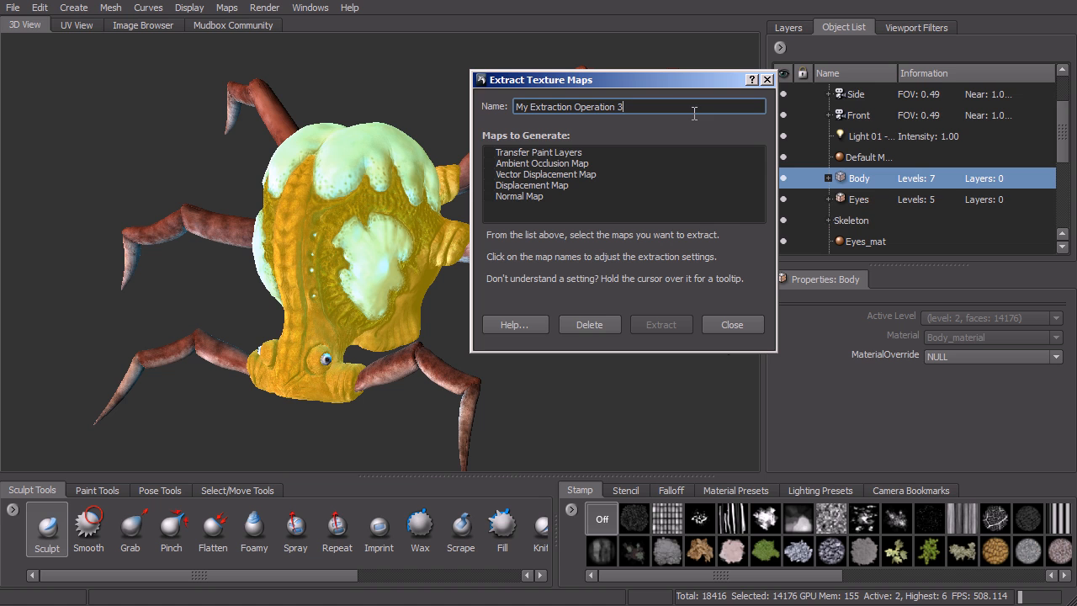
{"action": "left_click_drag", "start_coordinate": [657, 81], "coordinate": [666, 58]}
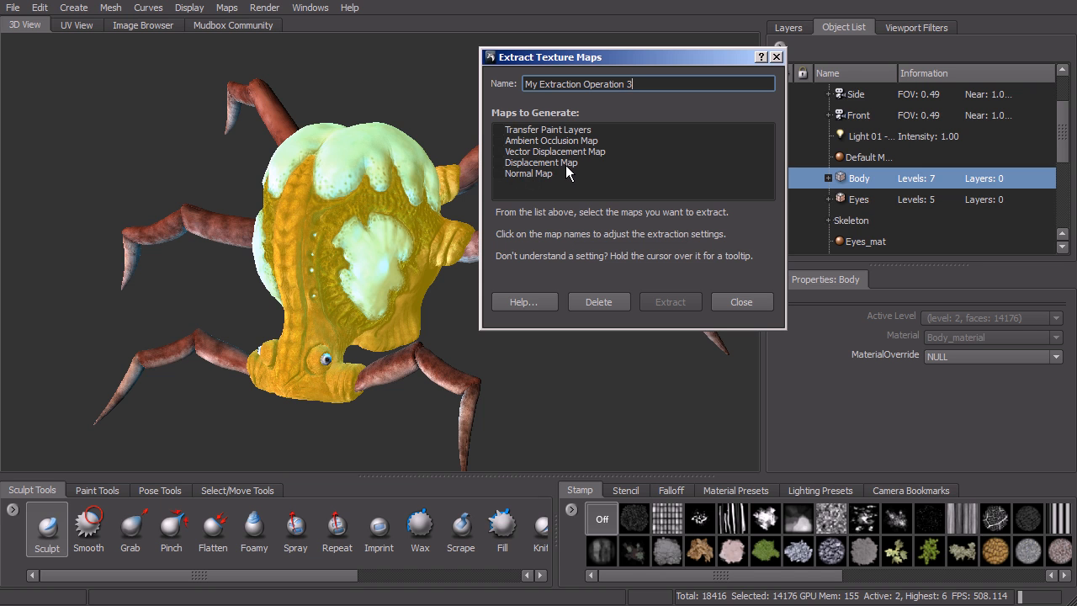
Step: Include the displacement map and normal map in the extraction and show the displacement map's settings
{"action": "mouse_move", "coordinate": [568, 171]}
{"action": "left_click", "coordinate": [536, 163]}
{"action": "left_click", "coordinate": [529, 111]}
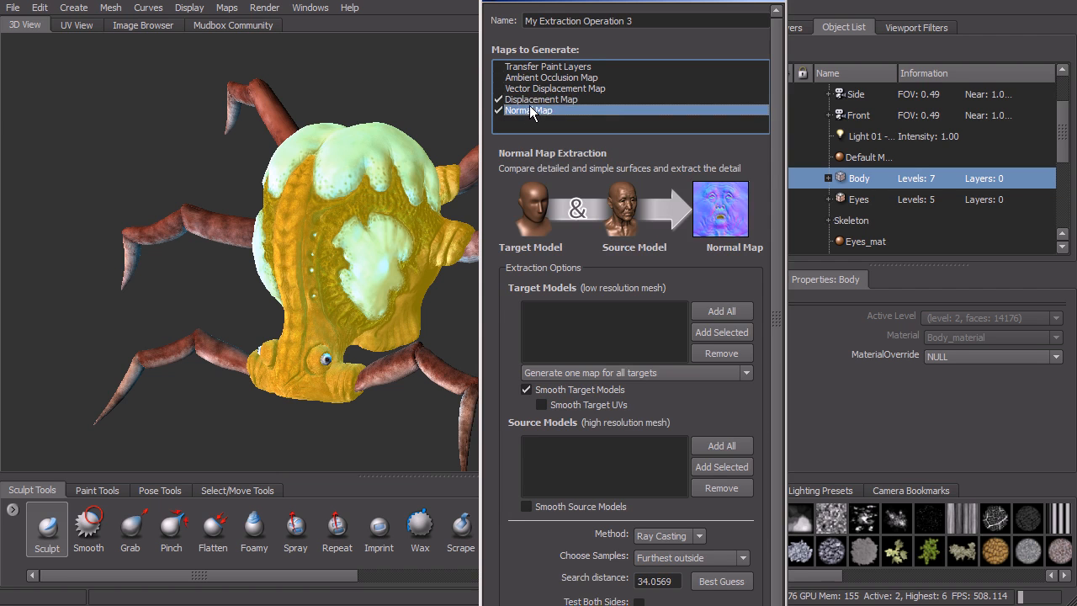
{"action": "left_click", "coordinate": [537, 100]}
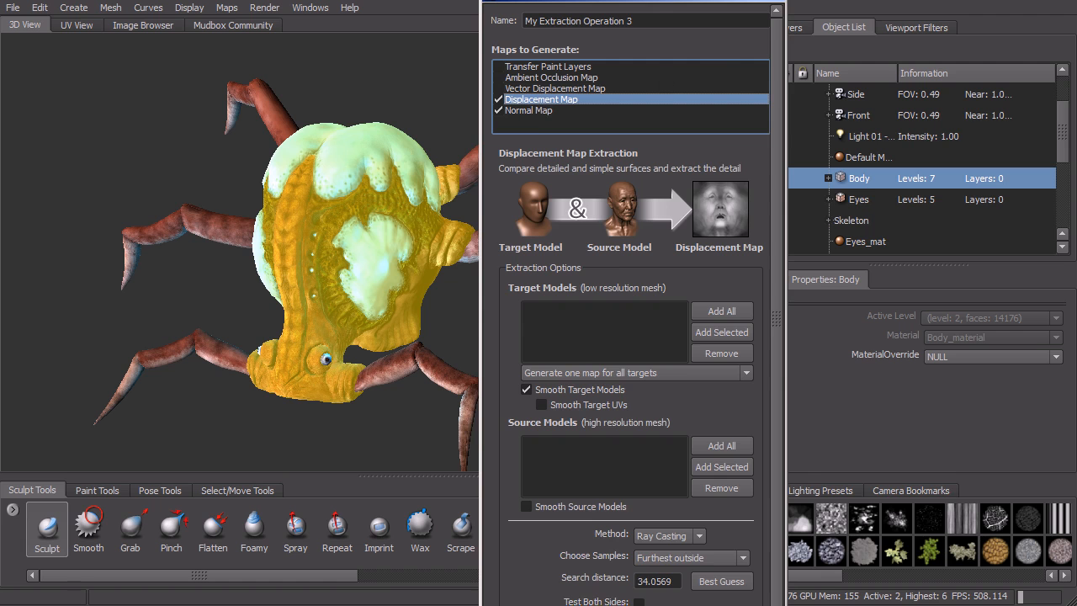
{"action": "left_click_drag", "start_coordinate": [685, 1], "coordinate": [584, 3]}
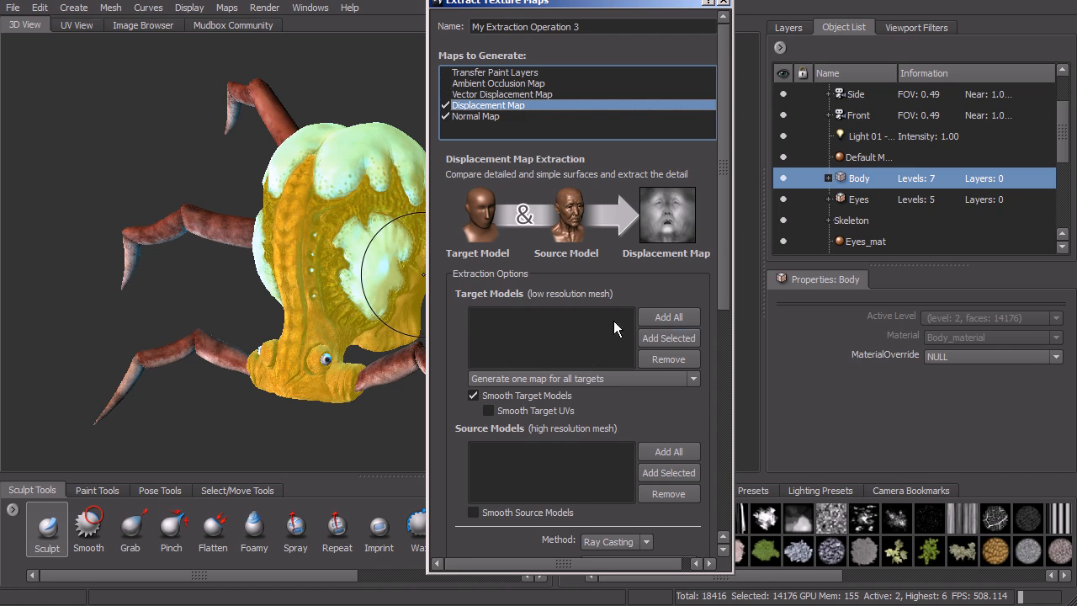
Step: Add the selected Body as the displacement map's target model and set it to level 2
{"action": "left_click", "coordinate": [667, 338]}
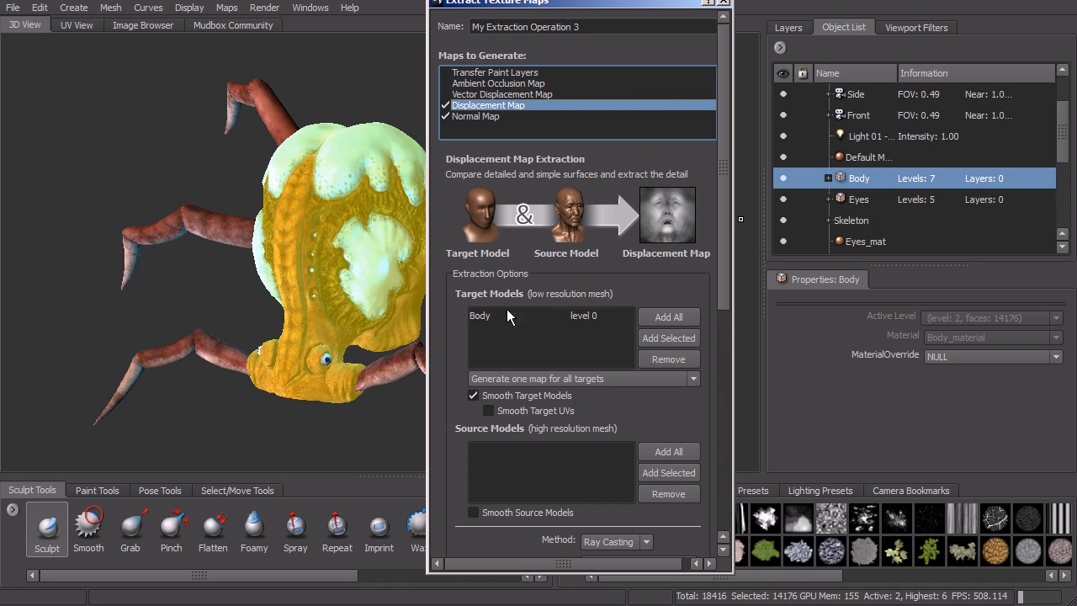
{"action": "left_click", "coordinate": [605, 315]}
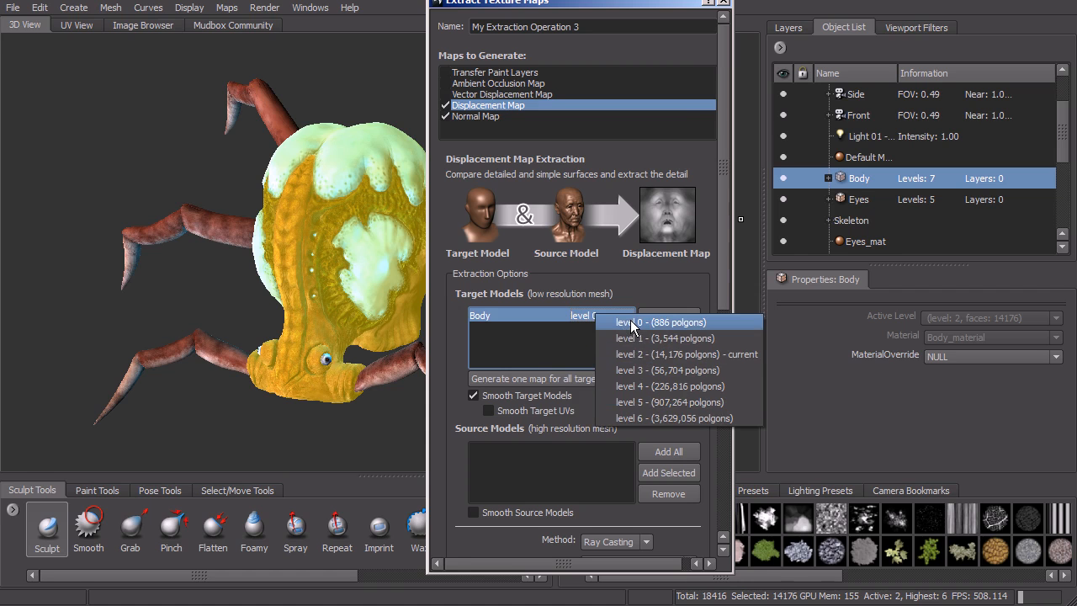
{"action": "left_click", "coordinate": [656, 354]}
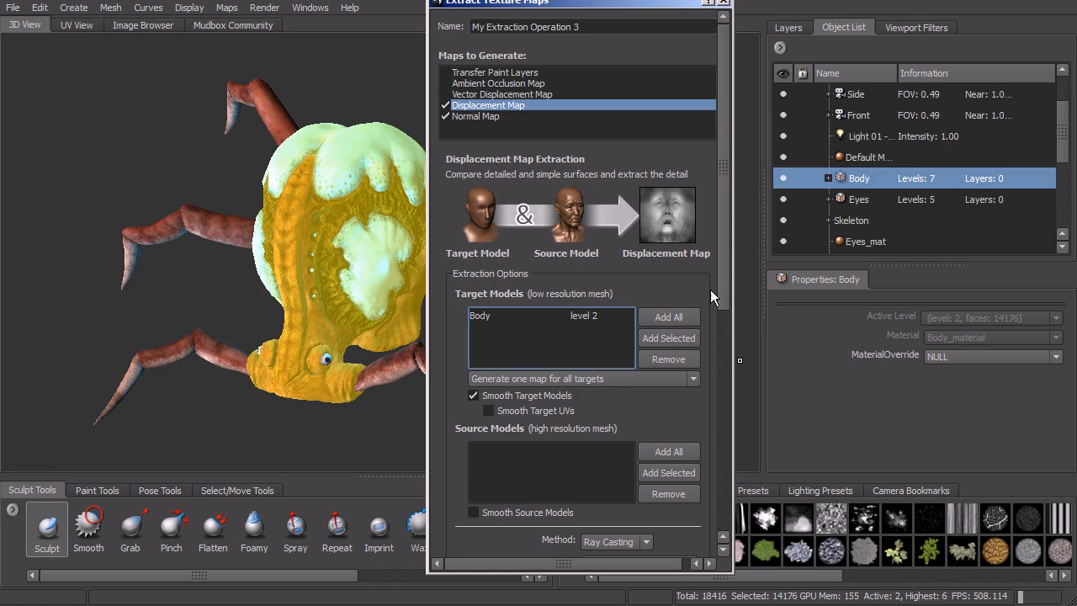
Step: Add the selected Body as the displacement map's source model and set it to level 6
{"action": "left_click_drag", "start_coordinate": [723, 281], "coordinate": [724, 323]}
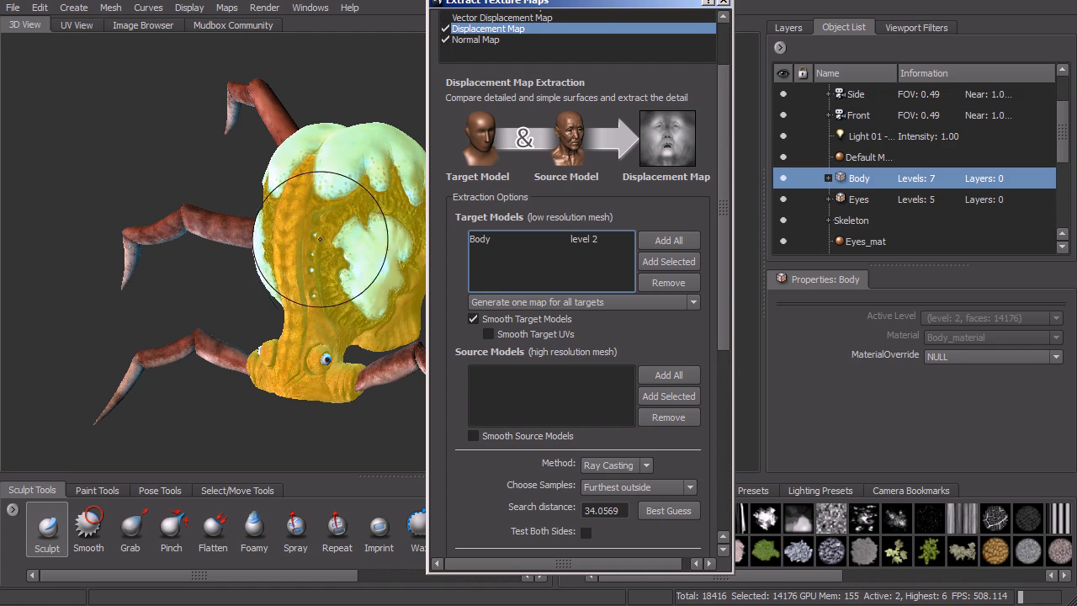
{"action": "left_click", "coordinate": [674, 396]}
{"action": "left_click", "coordinate": [589, 375]}
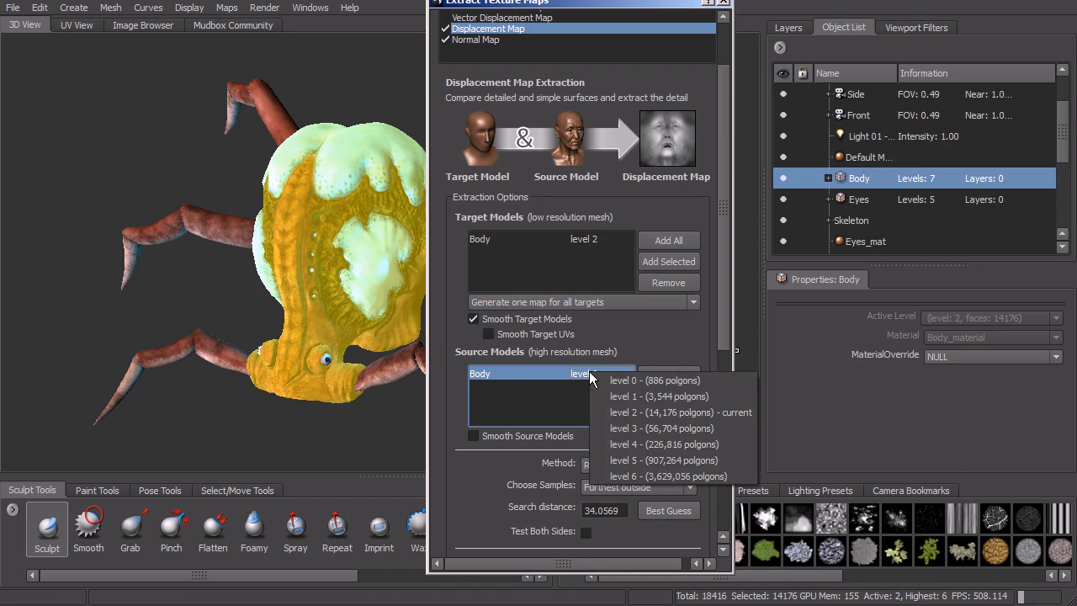
{"action": "left_click", "coordinate": [627, 477]}
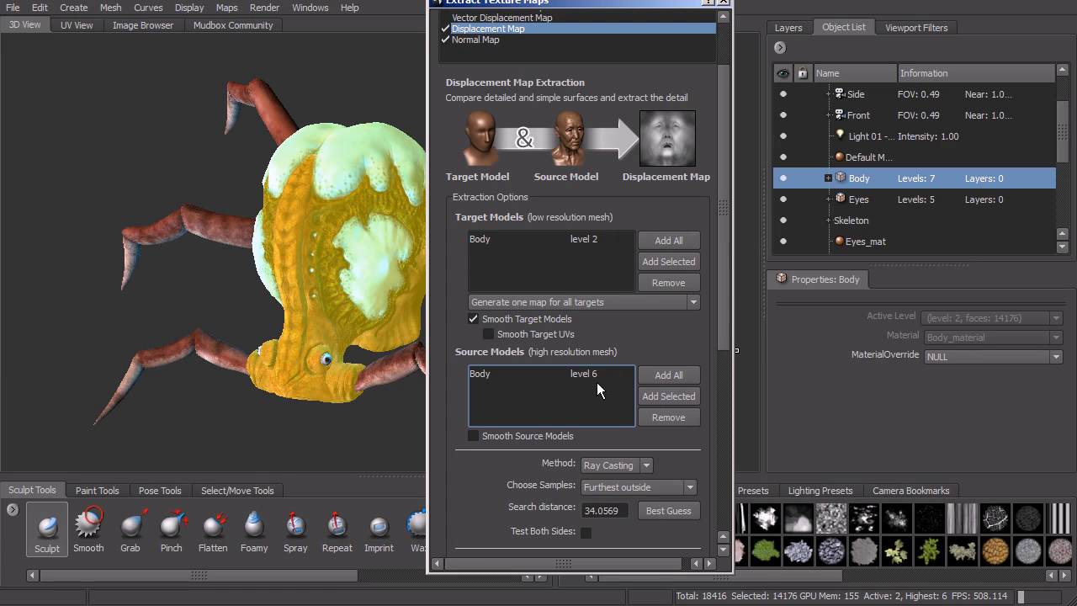
Step: Set the displacement map's extraction method to Subdivision
{"action": "scroll", "coordinate": [720, 326], "scroll_direction": "down", "scroll_amount": 5}
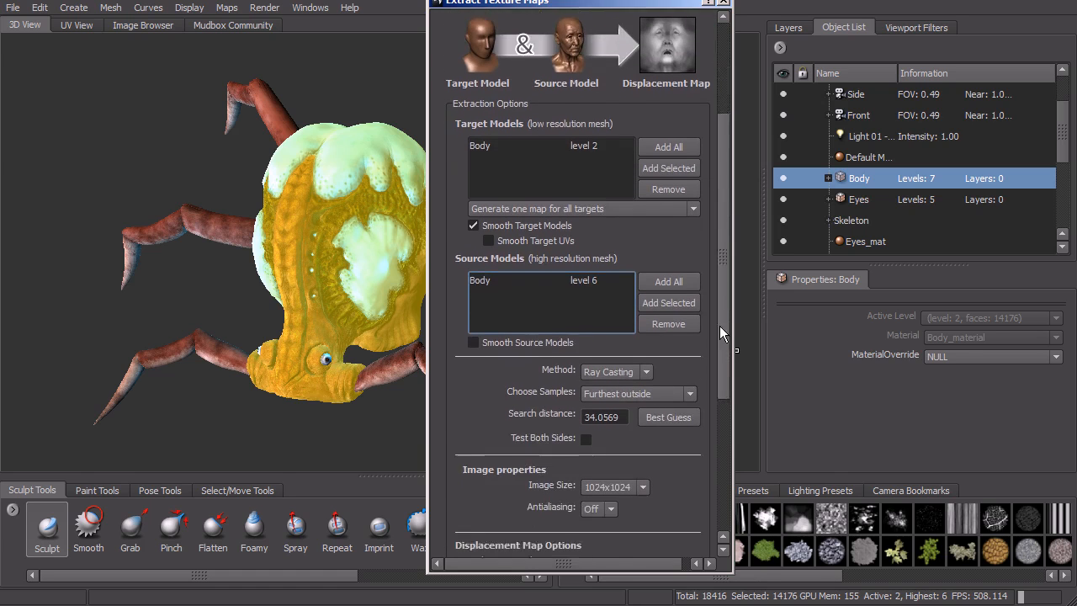
{"action": "left_click", "coordinate": [641, 314]}
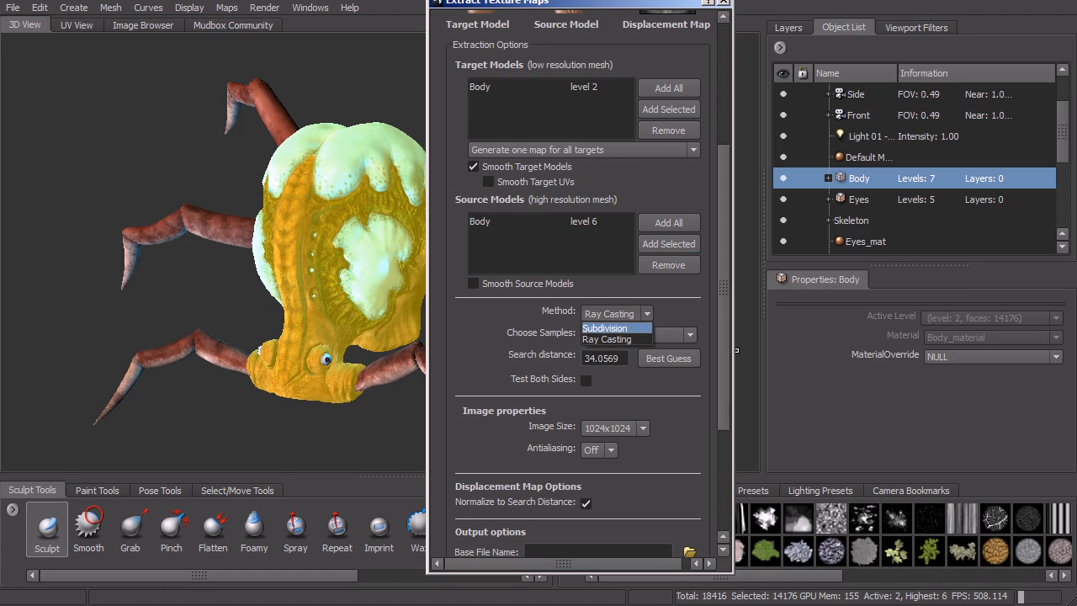
{"action": "left_click", "coordinate": [629, 328]}
{"action": "left_click_drag", "start_coordinate": [726, 262], "coordinate": [725, 412]}
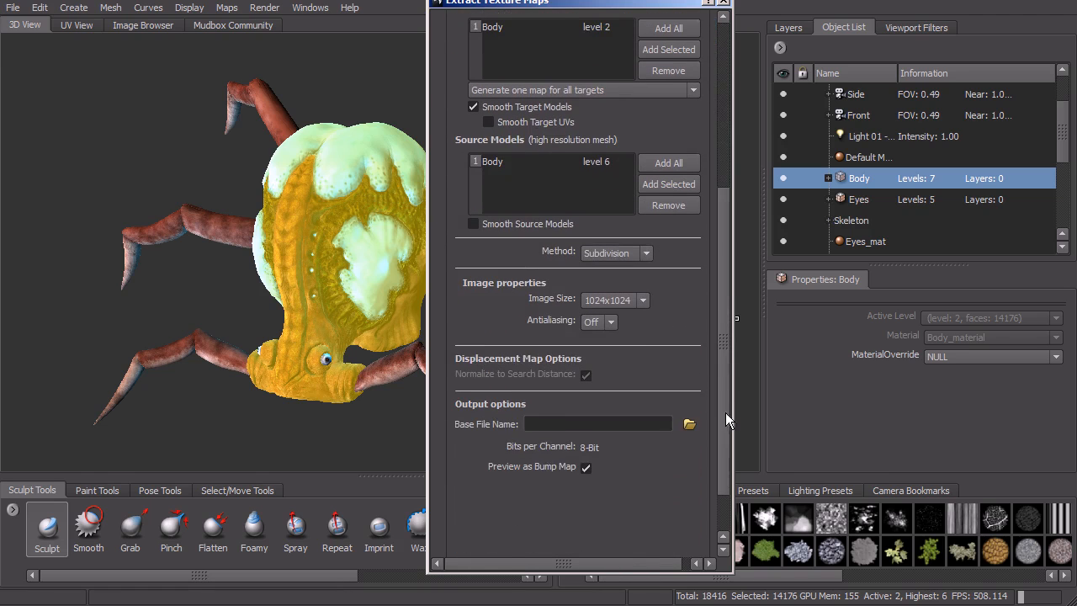
Step: Try Ray Casting as the displacement map's extraction method
{"action": "left_click", "coordinate": [645, 253]}
{"action": "left_click", "coordinate": [627, 278]}
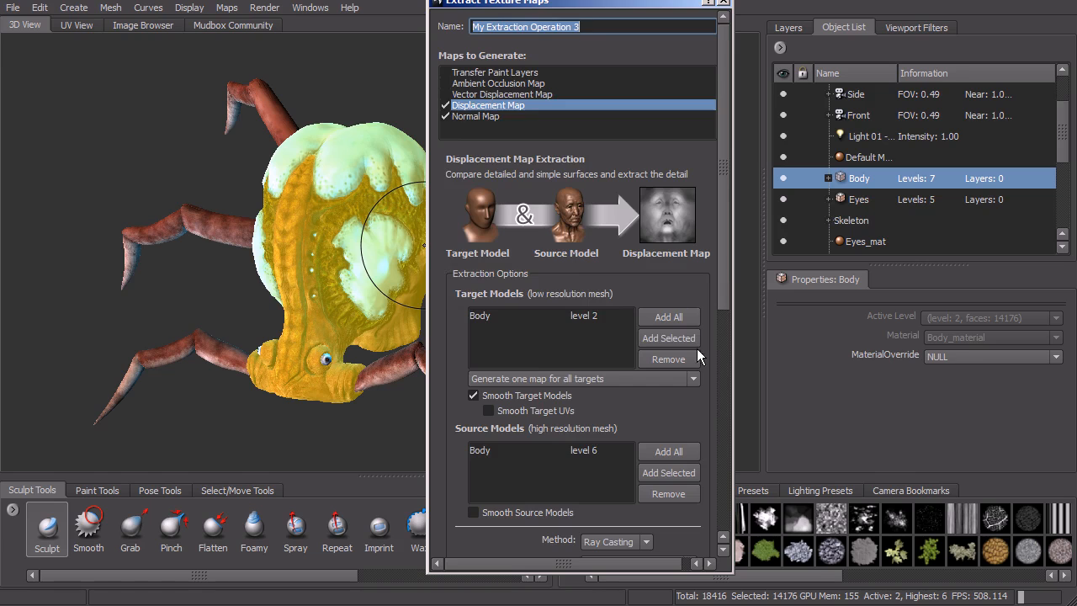
{"action": "scroll", "coordinate": [714, 281], "scroll_direction": "down", "scroll_amount": 5}
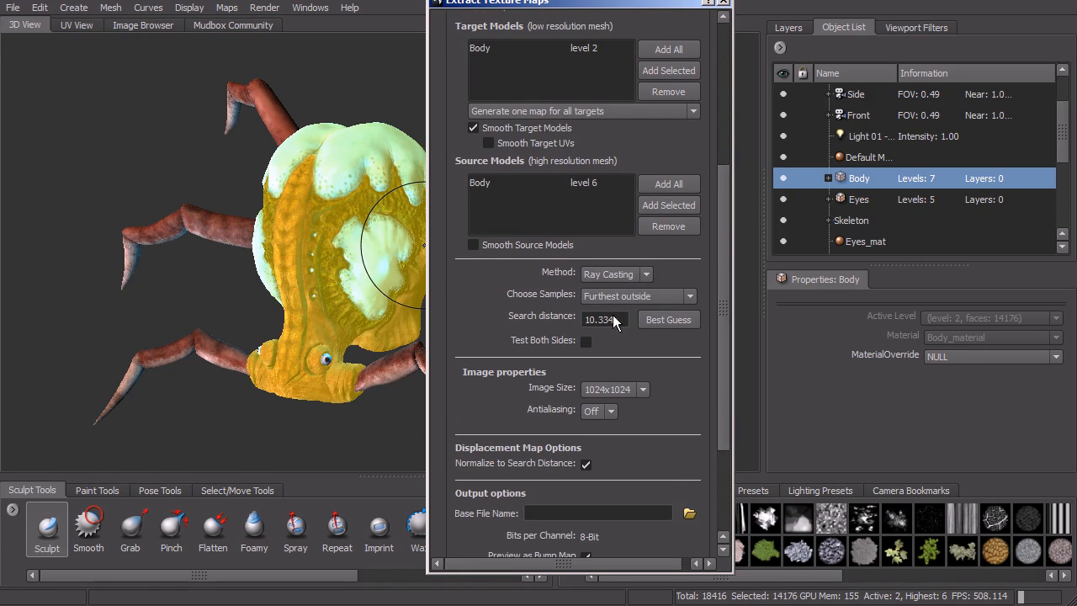
Step: Set the extraction method back to Subdivision and choose 1024x1024 as the image size
{"action": "left_click", "coordinate": [647, 273]}
{"action": "left_click", "coordinate": [636, 291]}
{"action": "scroll", "coordinate": [715, 312], "scroll_direction": "down", "scroll_amount": 5}
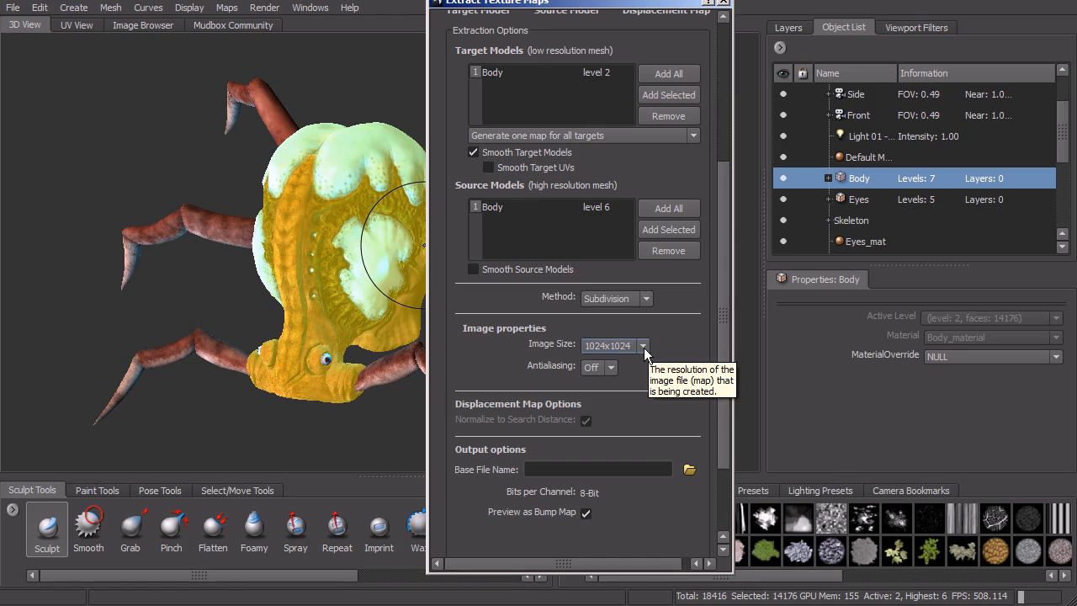
{"action": "left_click", "coordinate": [645, 346]}
{"action": "left_click", "coordinate": [637, 380]}
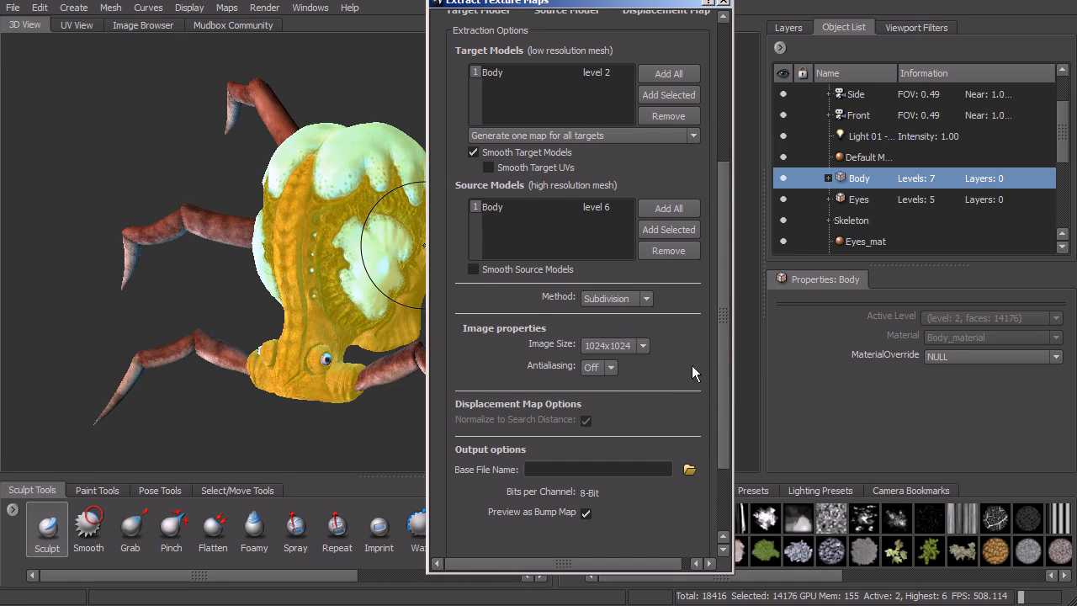
Step: Set the displacement map's output file to crab_displace.jpg in the project's Images folder
{"action": "left_click_drag", "start_coordinate": [720, 345], "coordinate": [702, 373]}
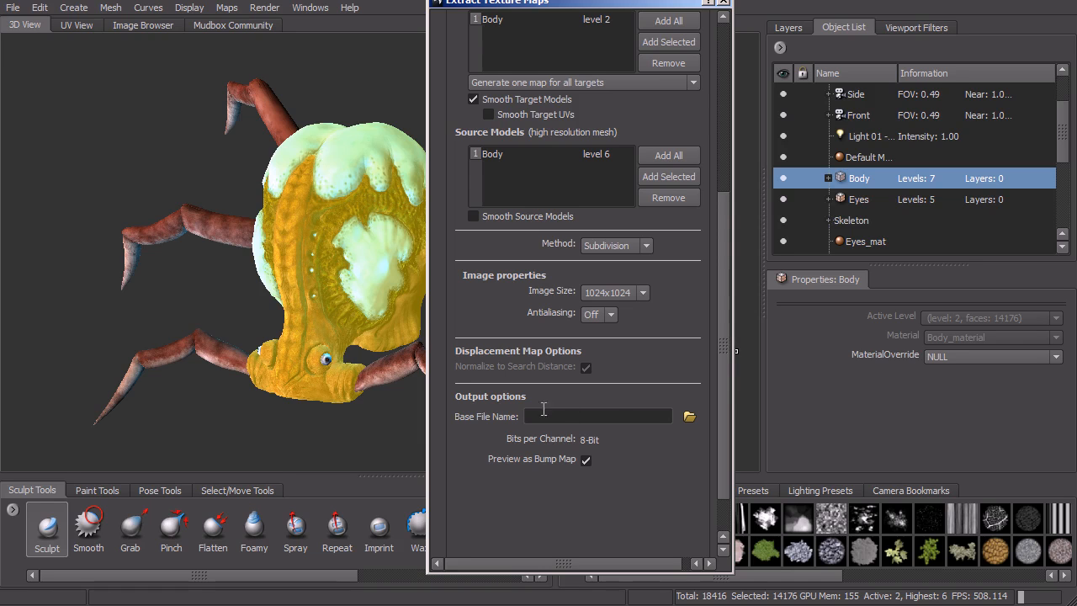
{"action": "left_click", "coordinate": [689, 420]}
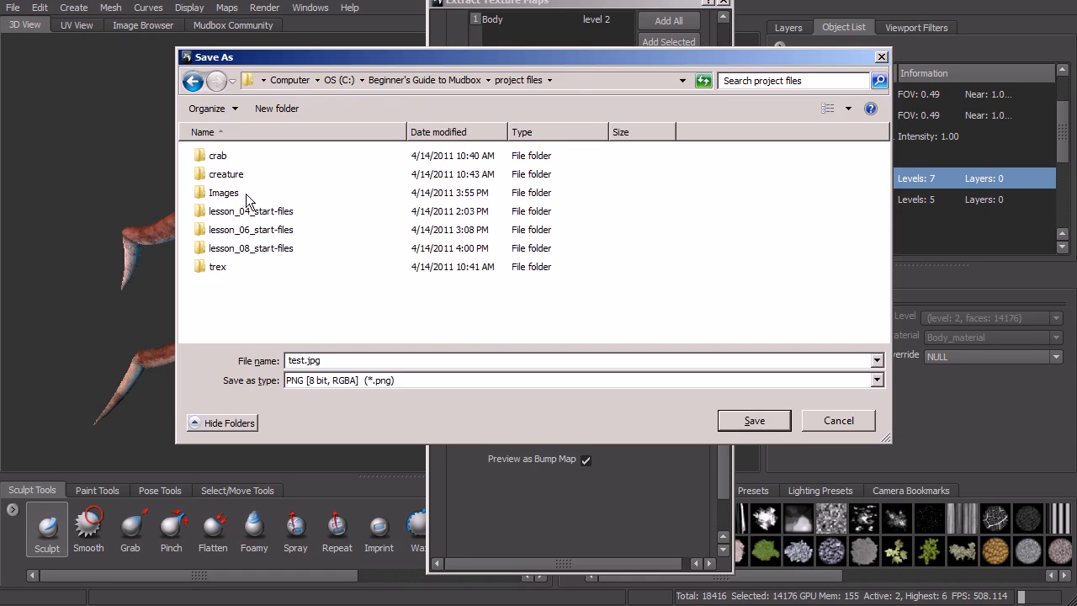
{"action": "double_click", "coordinate": [229, 193]}
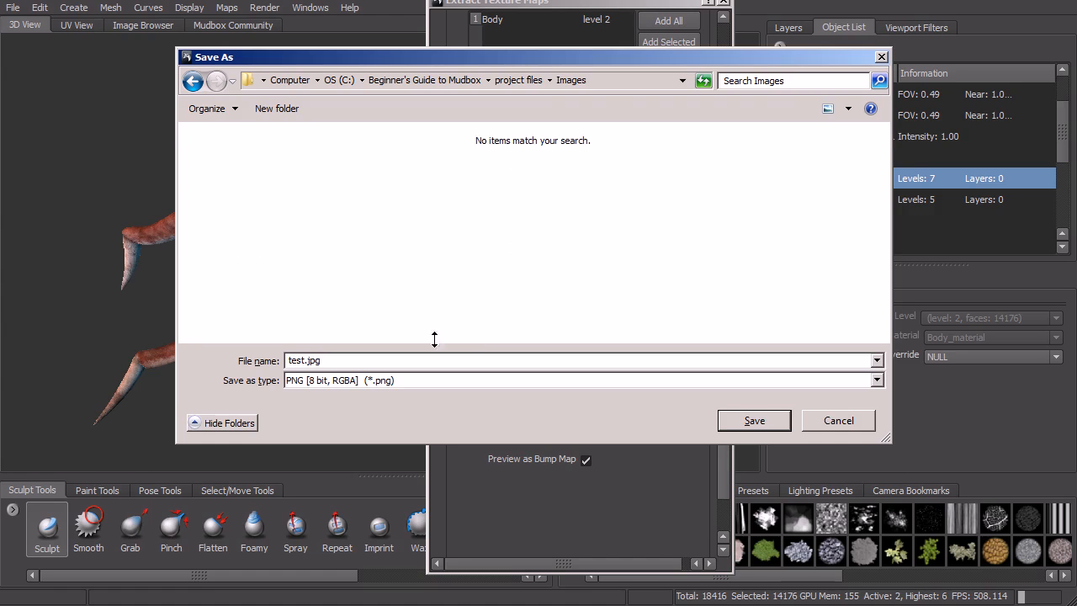
{"action": "double_click", "coordinate": [300, 359]}
{"action": "left_click_drag", "start_coordinate": [303, 359], "coordinate": [257, 363]}
{"action": "type", "text": "cra"}
{"action": "type", "text": "_displace"}
{"action": "left_click", "coordinate": [762, 420]}
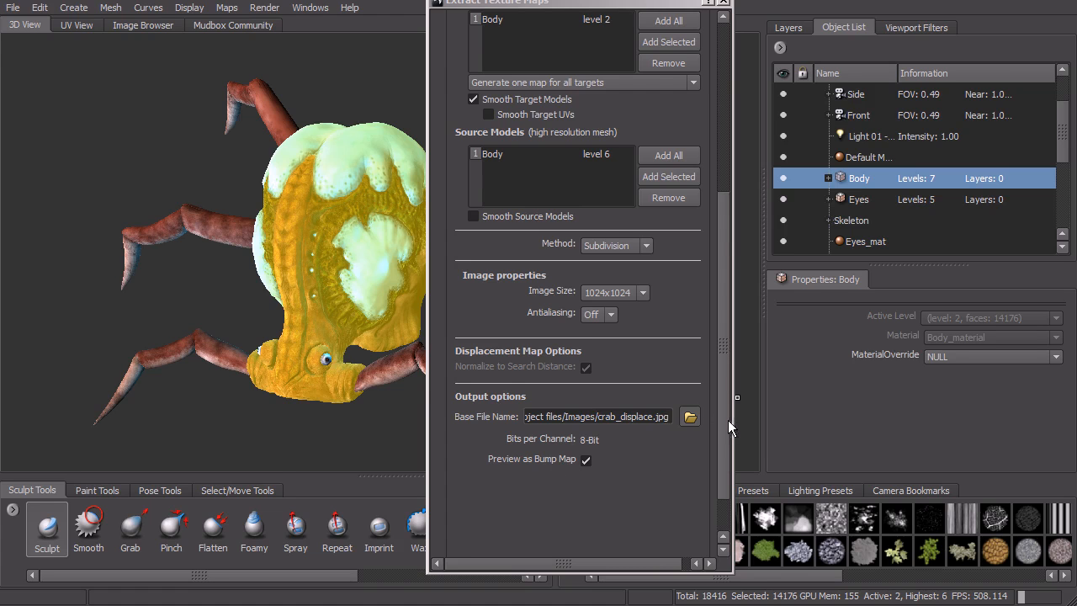
Step: Show the normal map's extraction settings and review its models, method, image properties and output options
{"action": "left_click_drag", "start_coordinate": [723, 351], "coordinate": [733, 184]}
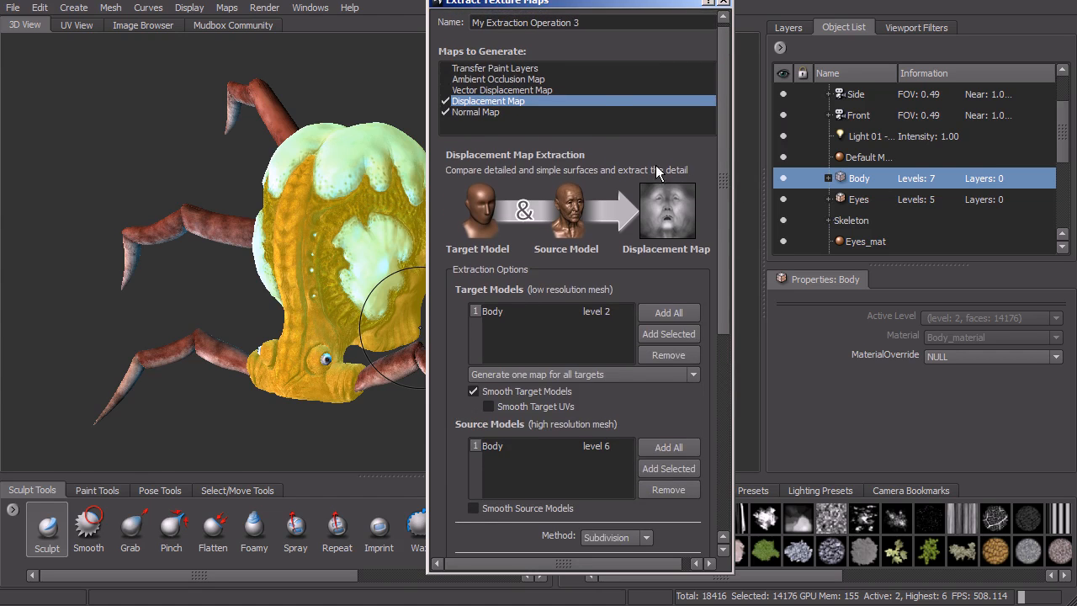
{"action": "left_click", "coordinate": [485, 114]}
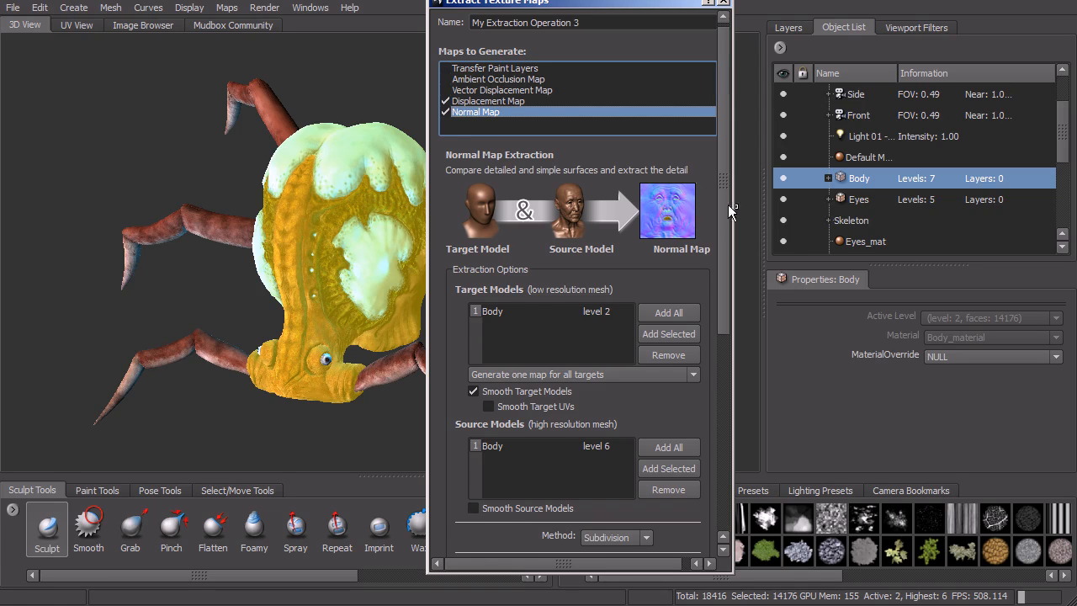
{"action": "scroll", "coordinate": [715, 235], "scroll_direction": "down", "scroll_amount": 2}
{"action": "scroll", "coordinate": [715, 237], "scroll_direction": "up", "scroll_amount": 1}
{"action": "left_click", "coordinate": [488, 87]}
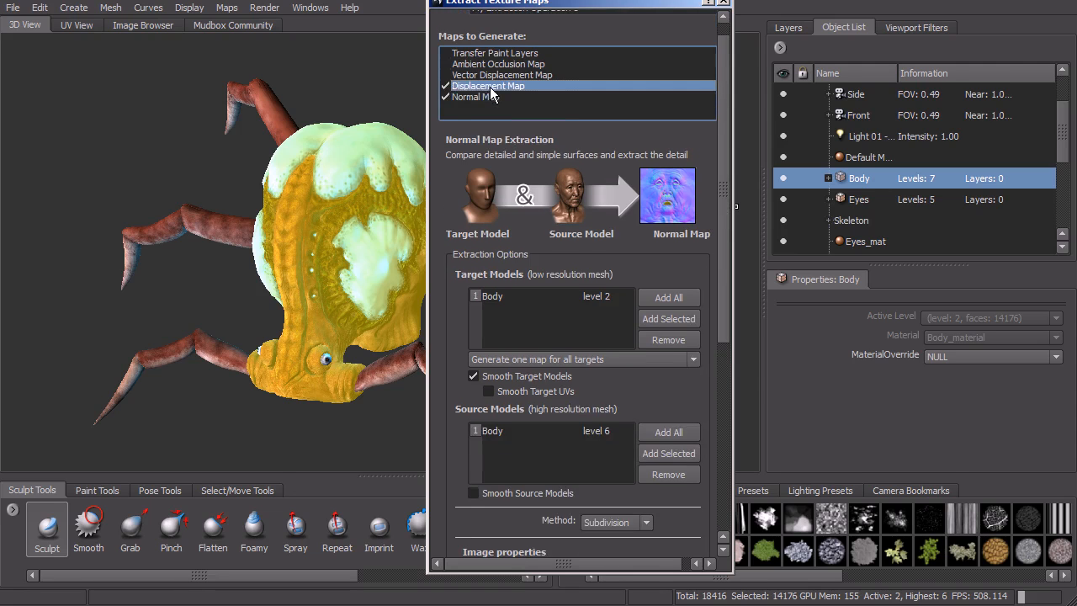
{"action": "left_click", "coordinate": [485, 97]}
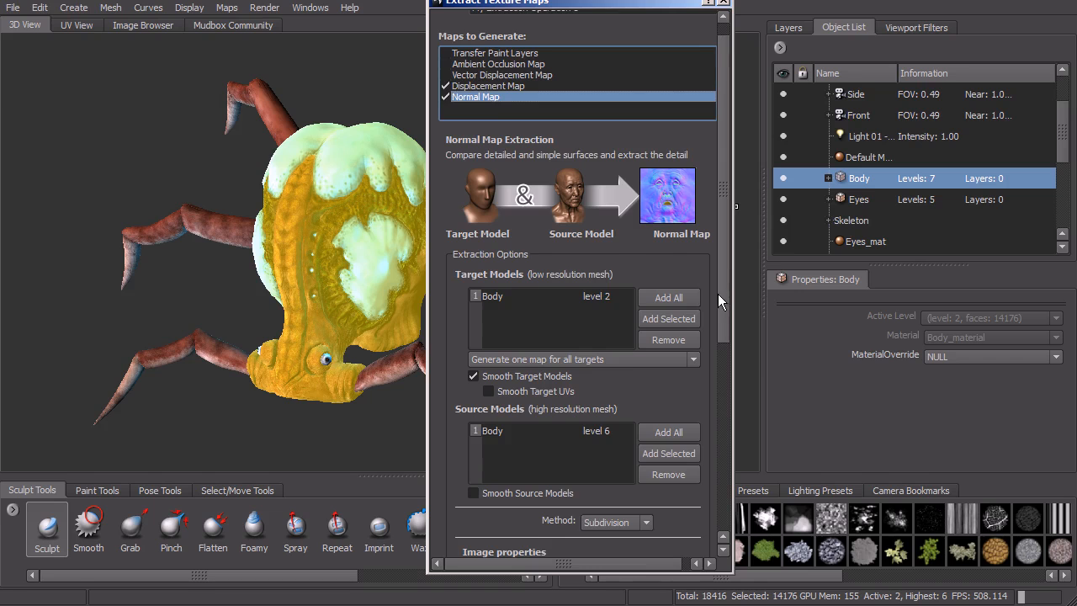
{"action": "scroll", "coordinate": [721, 300], "scroll_direction": "down", "scroll_amount": 6}
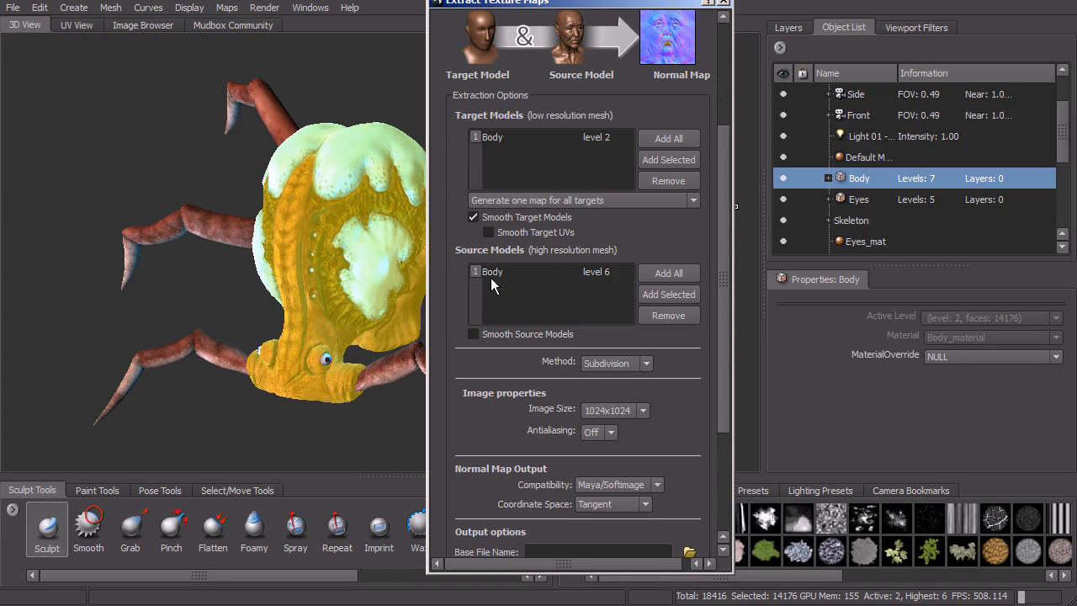
{"action": "scroll", "coordinate": [718, 316], "scroll_direction": "down", "scroll_amount": 3}
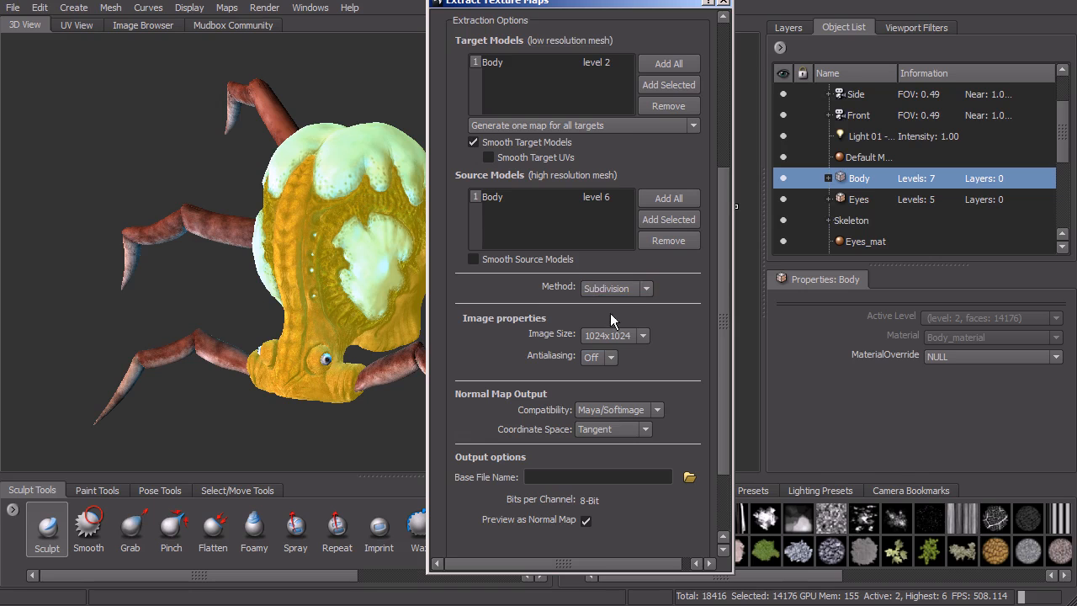
{"action": "scroll", "coordinate": [726, 389], "scroll_direction": "down", "scroll_amount": 2}
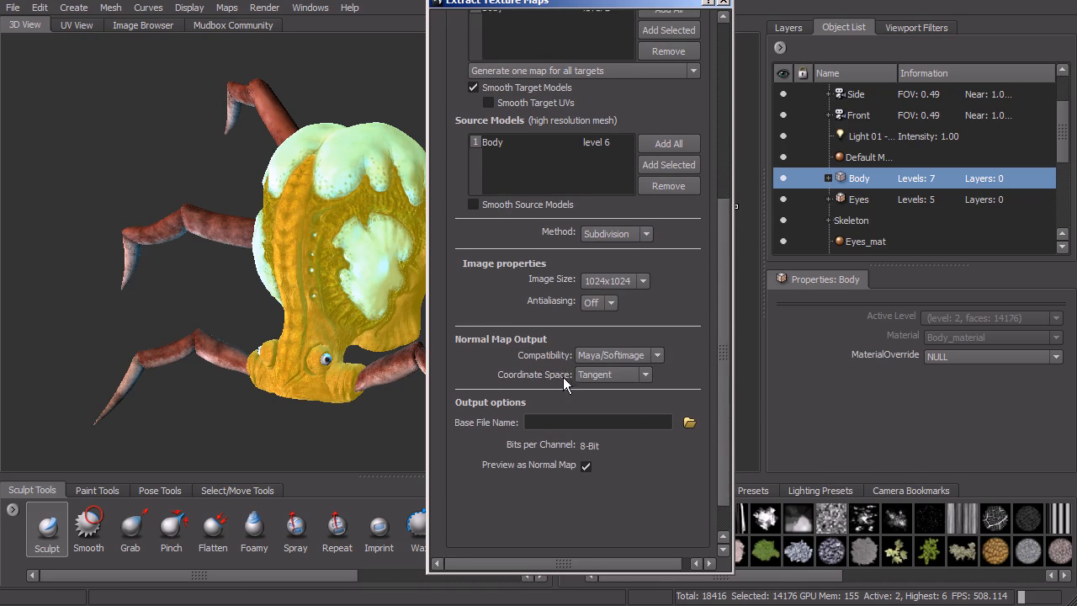
Step: Configure the normal map output with Maya/Softimage compatibility and Tangent coordinate space
{"action": "left_click", "coordinate": [657, 356]}
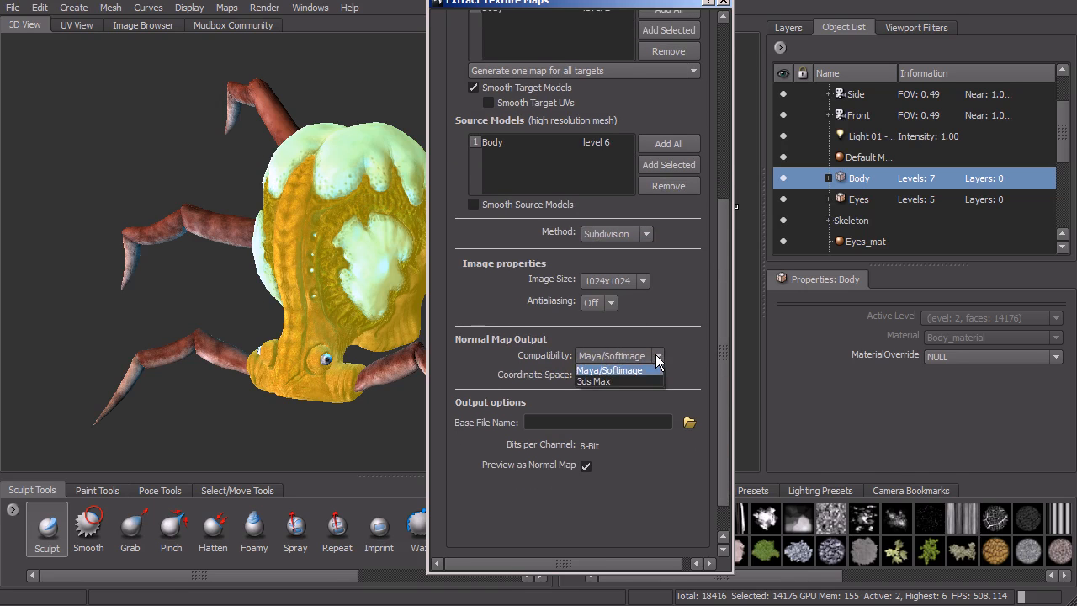
{"action": "left_click", "coordinate": [615, 372]}
{"action": "left_click", "coordinate": [642, 377]}
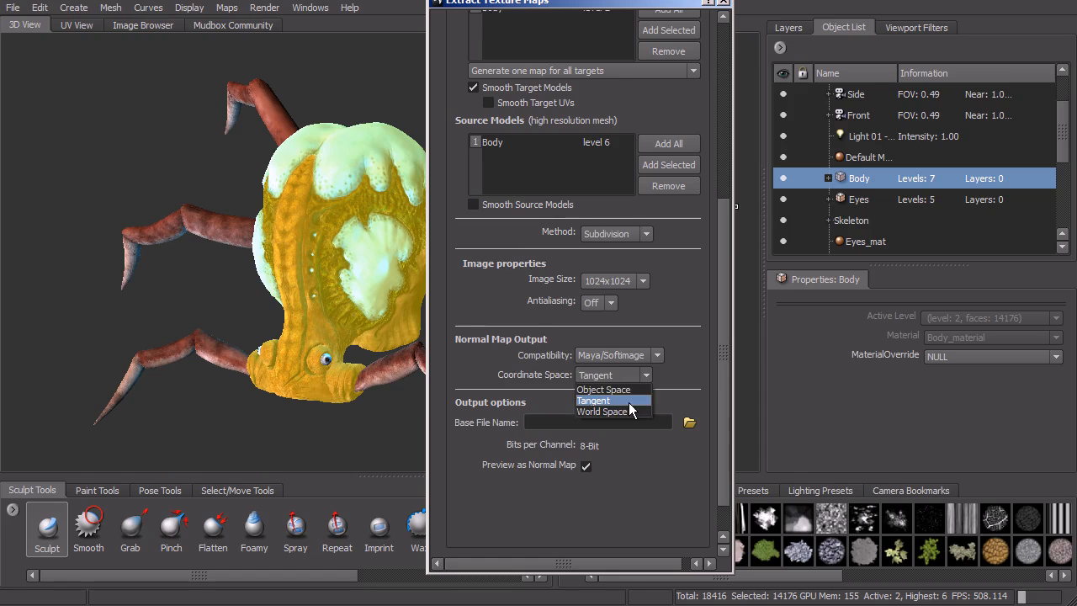
{"action": "left_click", "coordinate": [629, 402]}
Step: Set the normal map's output file to crab_normal.bmp in the project's Images folder, using the 8-bit RGB BMP format
{"action": "scroll", "coordinate": [725, 354], "scroll_direction": "down", "scroll_amount": 1}
{"action": "scroll", "coordinate": [726, 354], "scroll_direction": "down", "scroll_amount": 2}
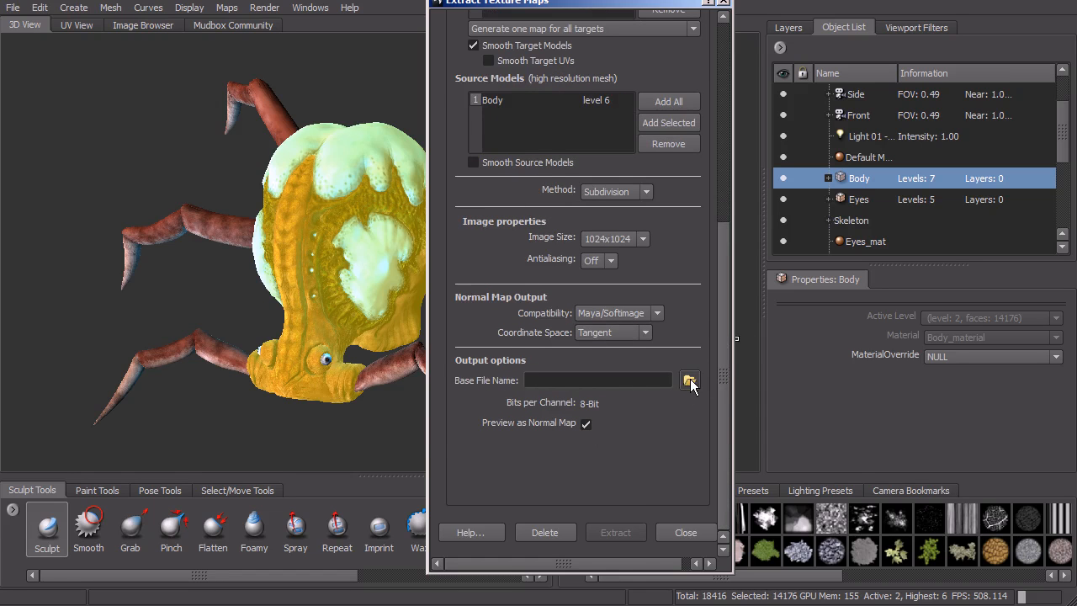
{"action": "left_click", "coordinate": [690, 383]}
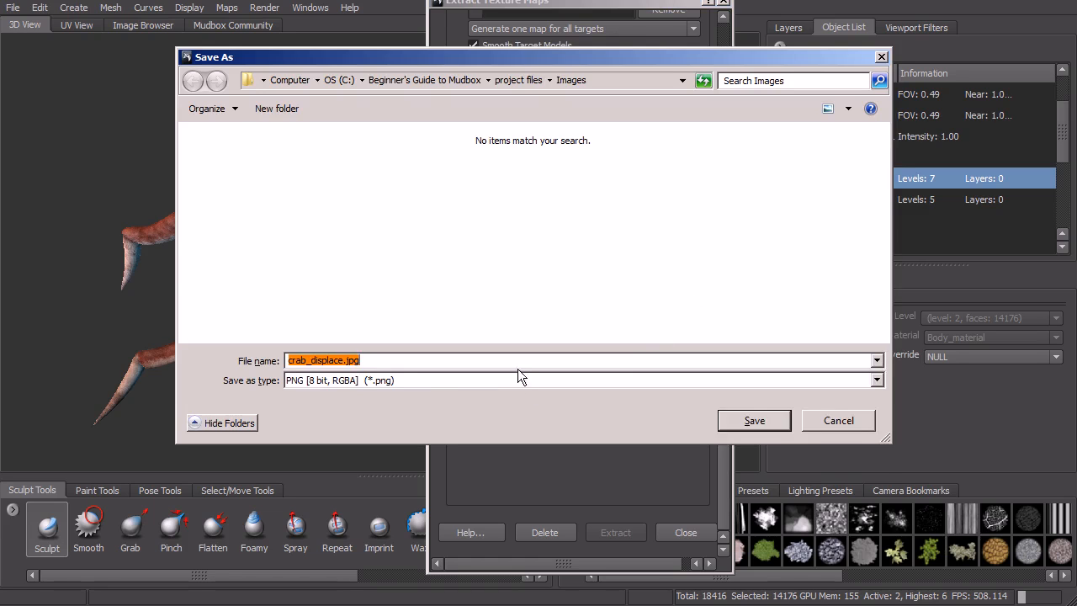
{"action": "left_click", "coordinate": [510, 380]}
{"action": "left_click", "coordinate": [450, 417]}
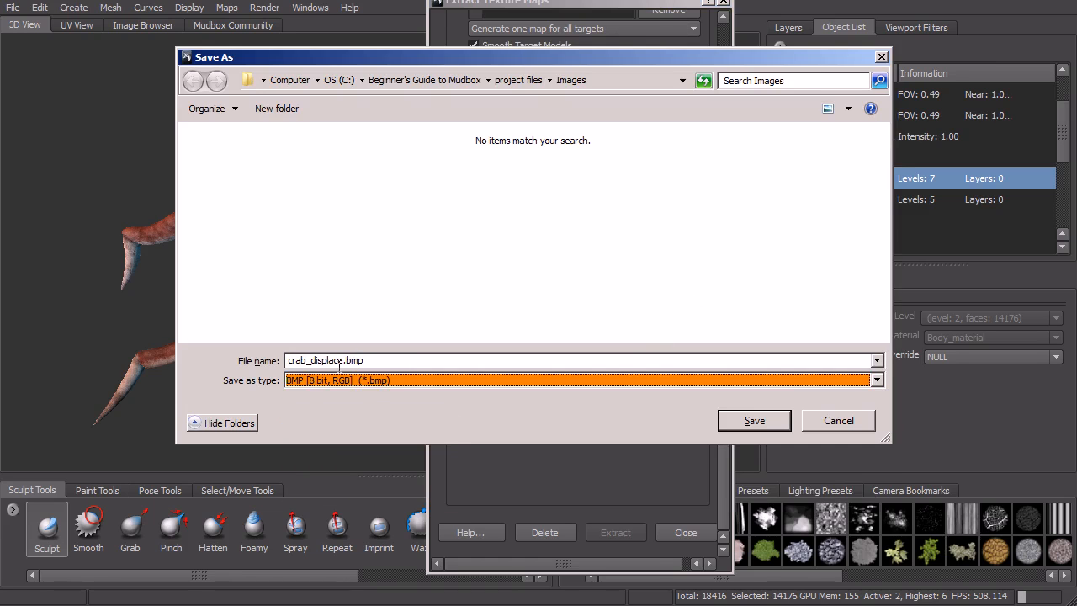
{"action": "double_click", "coordinate": [325, 360]}
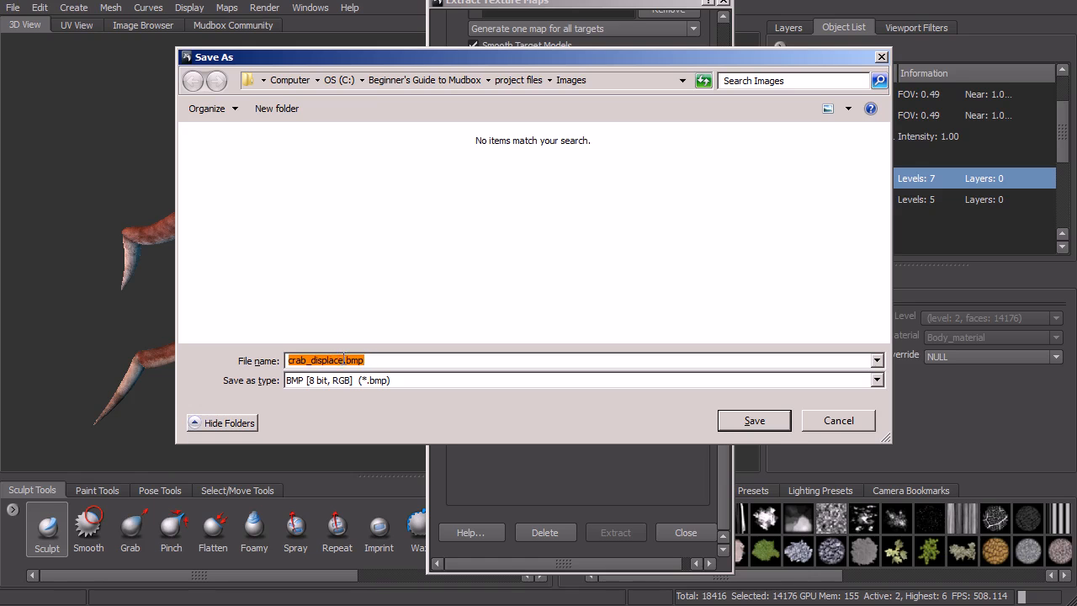
{"action": "left_click_drag", "start_coordinate": [344, 360], "coordinate": [316, 361]}
{"action": "type", "text": "nro"}
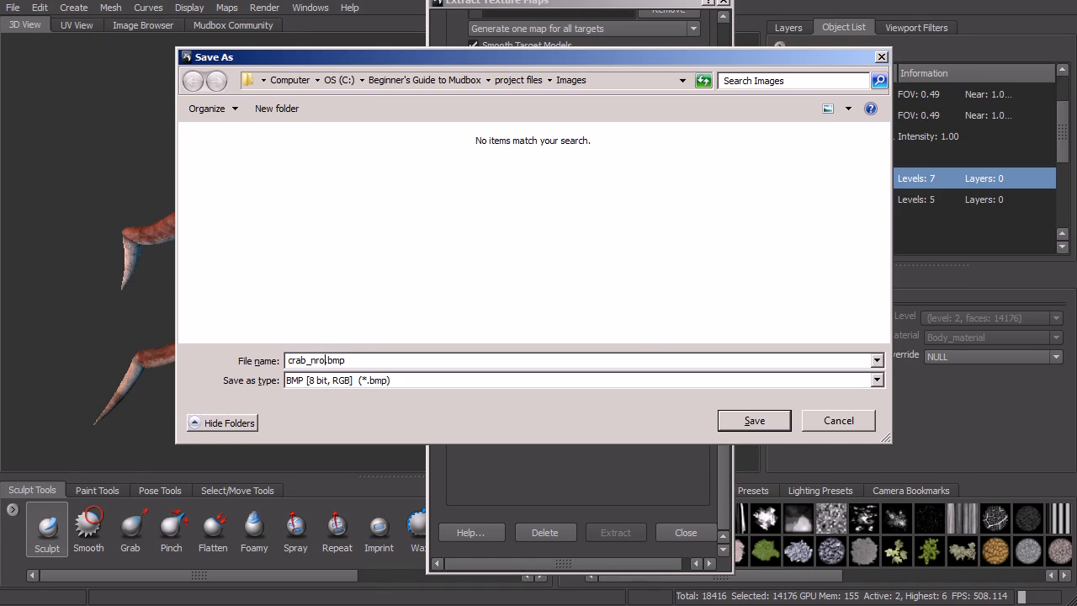
{"action": "key", "text": "BackSpace"}
{"action": "key", "text": "BackSpace"}
{"action": "type", "text": "ormal"}
{"action": "left_click", "coordinate": [753, 425]}
Step: Review the Displacement Map and Normal Map entries in the list of maps to generate
{"action": "left_click_drag", "start_coordinate": [721, 309], "coordinate": [729, 117]}
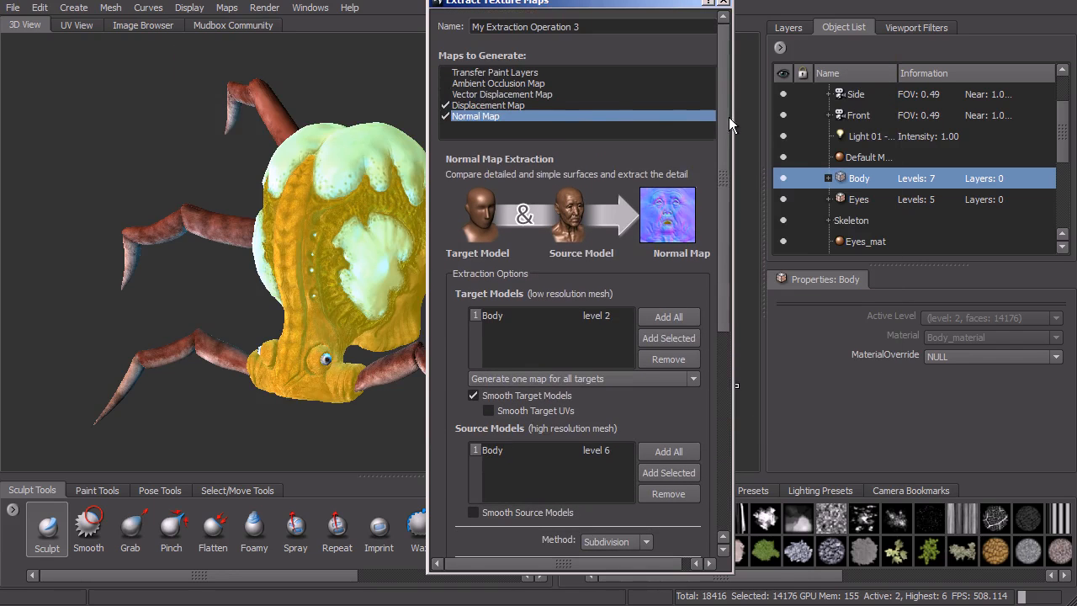
{"action": "left_click", "coordinate": [491, 107]}
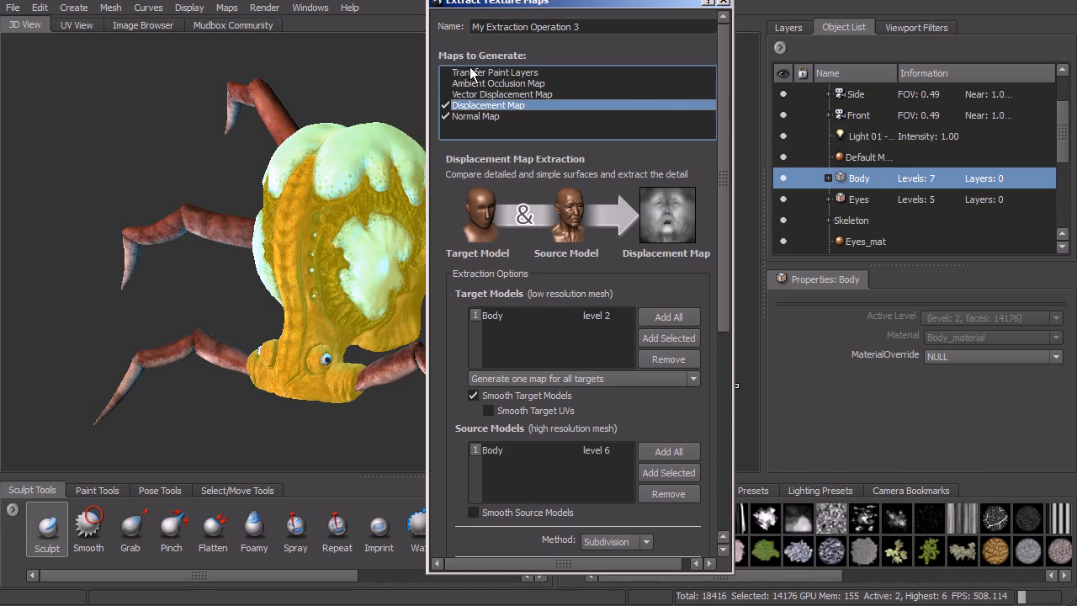
{"action": "left_click", "coordinate": [473, 118]}
{"action": "left_click", "coordinate": [475, 107]}
{"action": "left_click", "coordinate": [474, 117]}
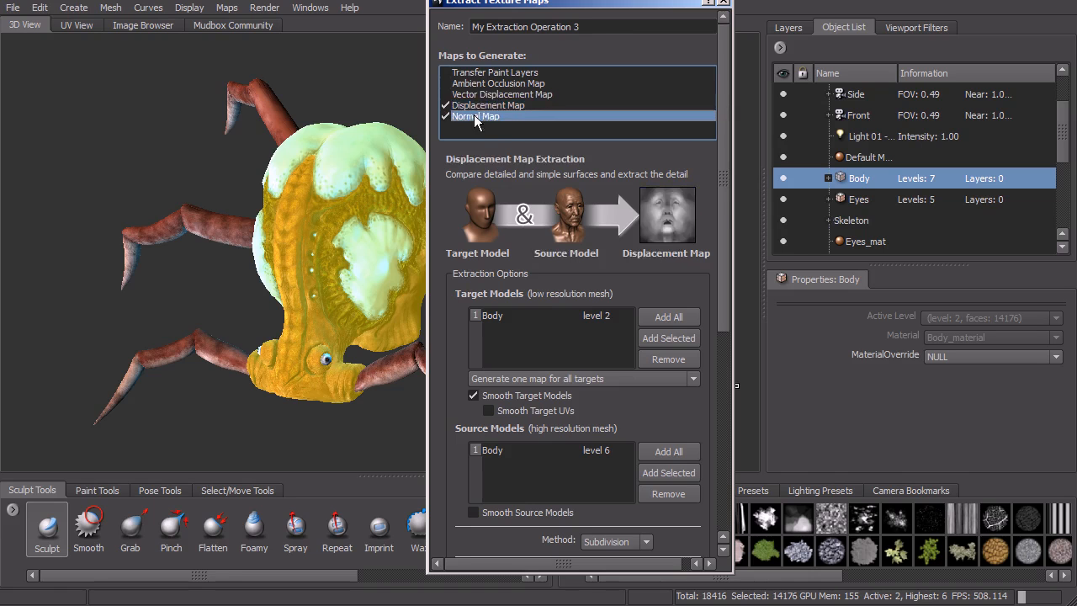
Step: Extract the displacement and normal maps, and close the extraction results
{"action": "left_click_drag", "start_coordinate": [722, 210], "coordinate": [728, 431]}
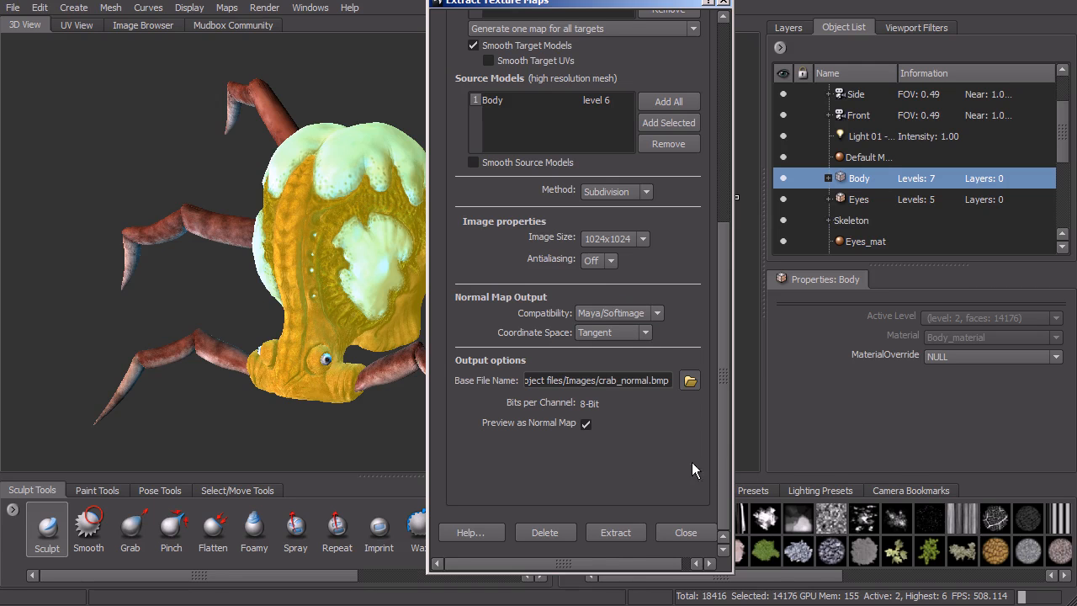
{"action": "left_click", "coordinate": [614, 534]}
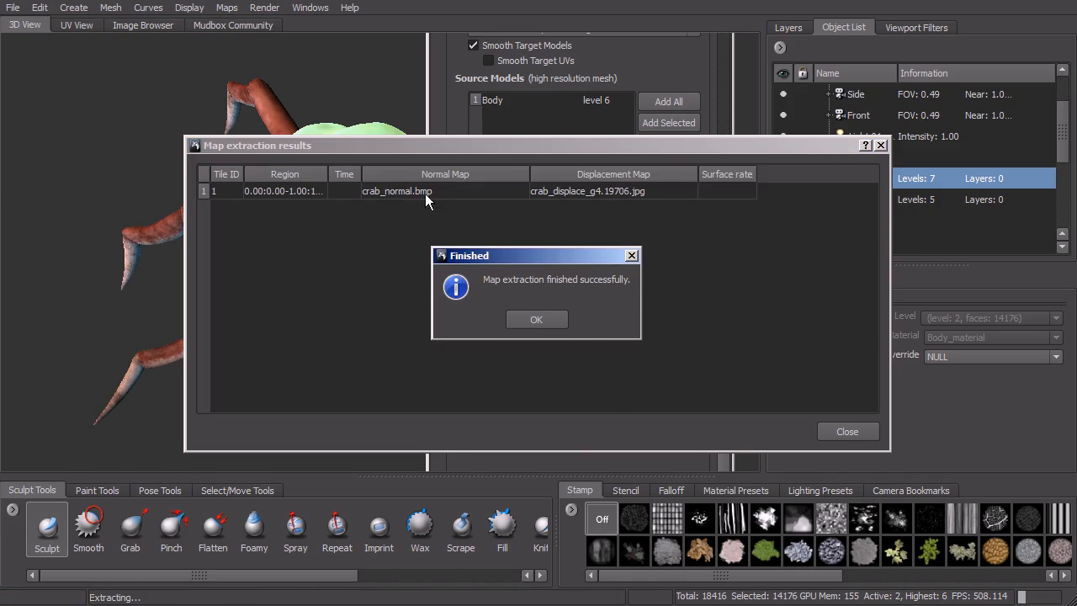
{"action": "left_click", "coordinate": [537, 325]}
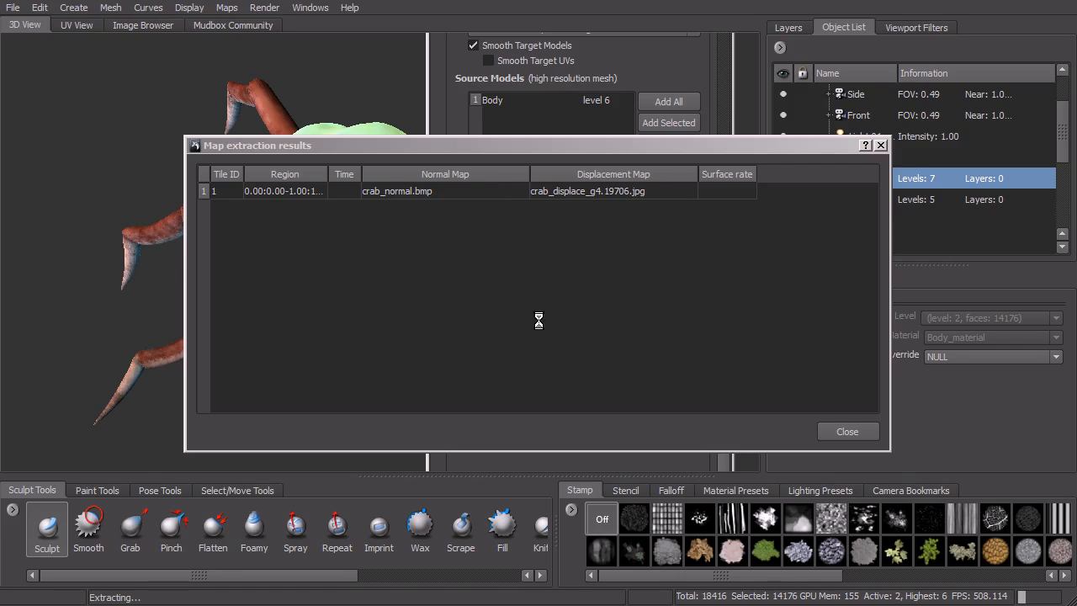
{"action": "left_click", "coordinate": [861, 432]}
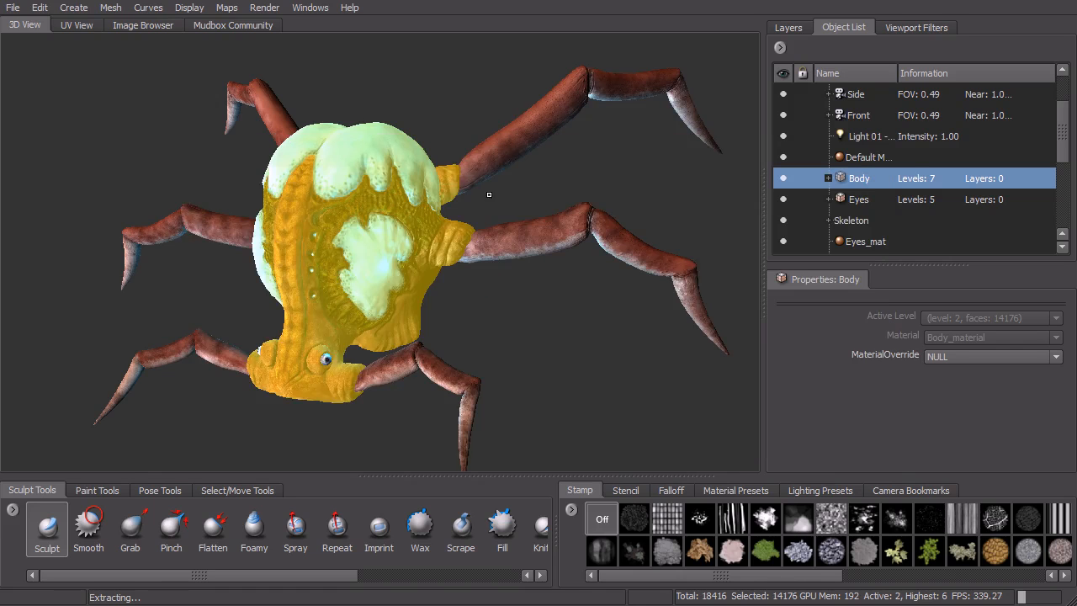
Step: Show the extracted crab displacement map in the image browser and enlarge the preview area
{"action": "left_click", "coordinate": [138, 25]}
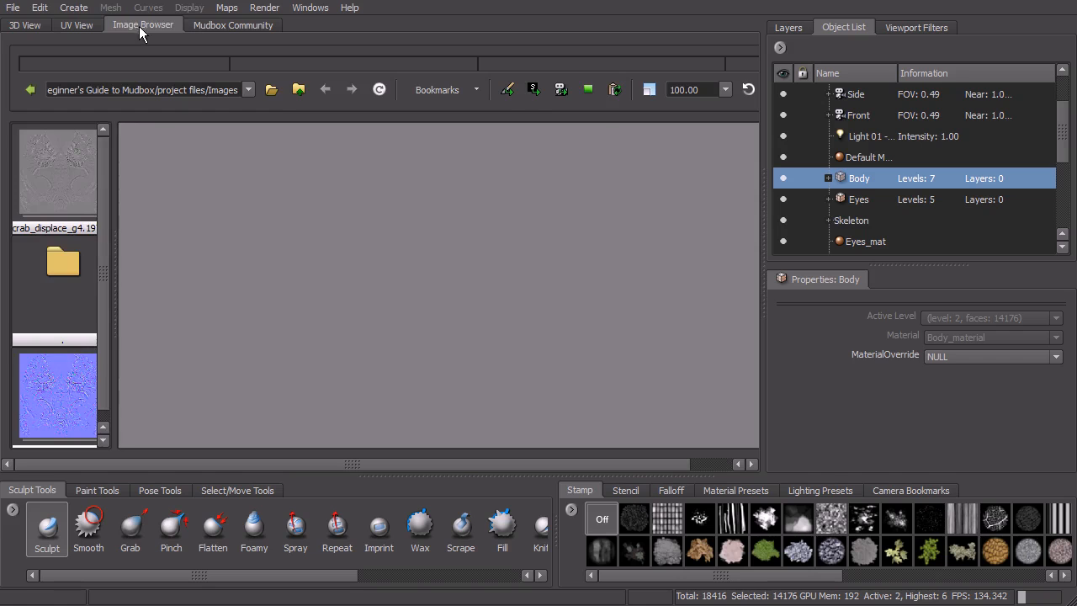
{"action": "left_click_drag", "start_coordinate": [115, 217], "coordinate": [173, 220]}
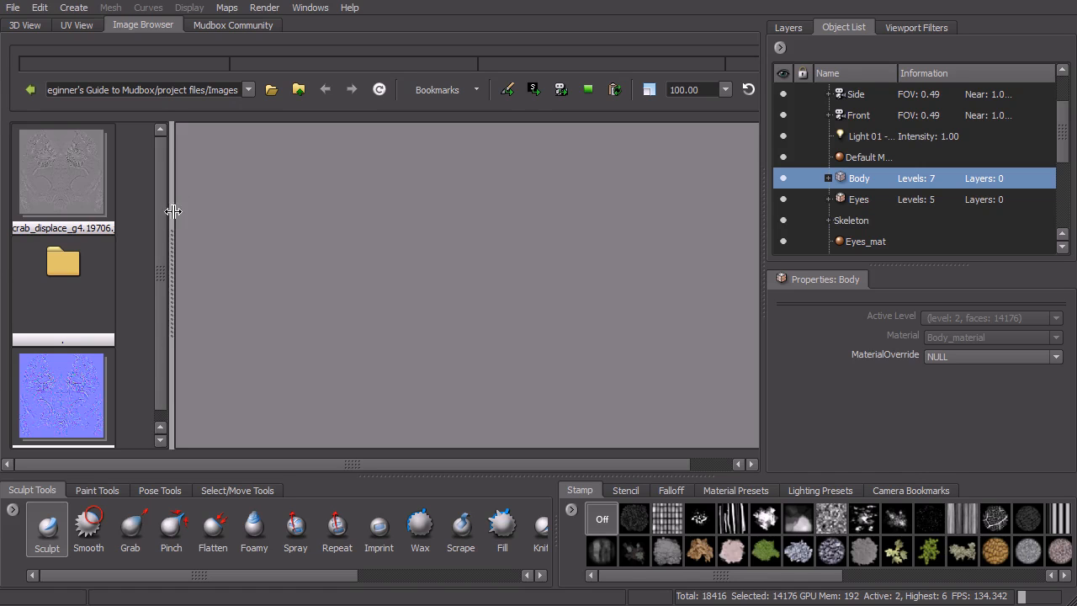
{"action": "left_click", "coordinate": [83, 183]}
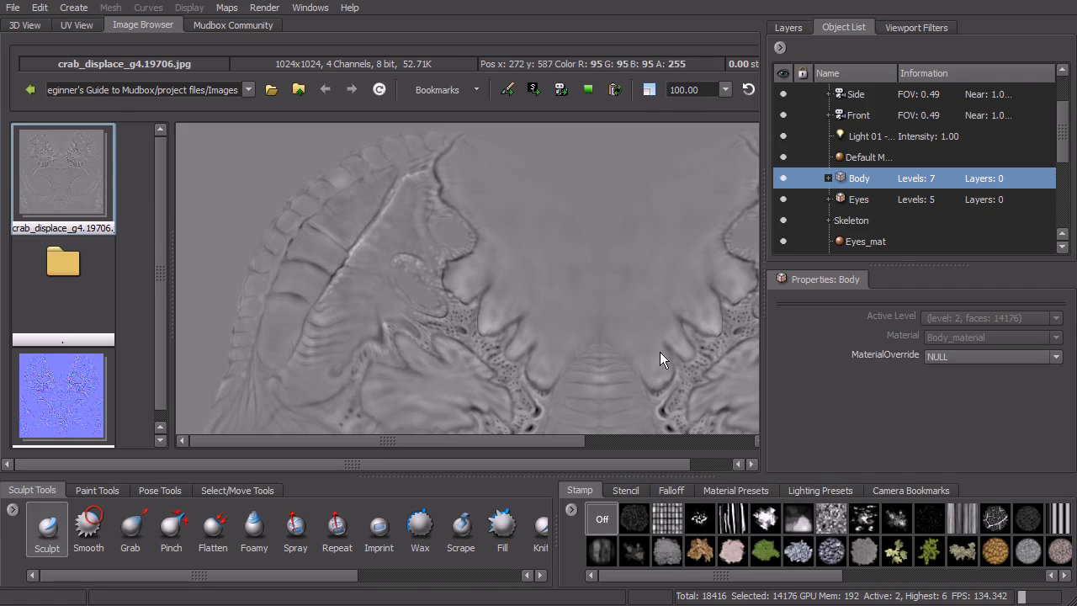
{"action": "left_click_drag", "start_coordinate": [763, 316], "coordinate": [954, 327]}
Step: Examine the displacement map's sculpted detail up close and as a whole
{"action": "scroll", "coordinate": [640, 295], "scroll_direction": "down", "scroll_amount": 3}
{"action": "left_click_drag", "start_coordinate": [626, 283], "coordinate": [647, 157]}
{"action": "left_click_drag", "start_coordinate": [700, 294], "coordinate": [691, 186]}
{"action": "left_click_drag", "start_coordinate": [695, 246], "coordinate": [693, 329]}
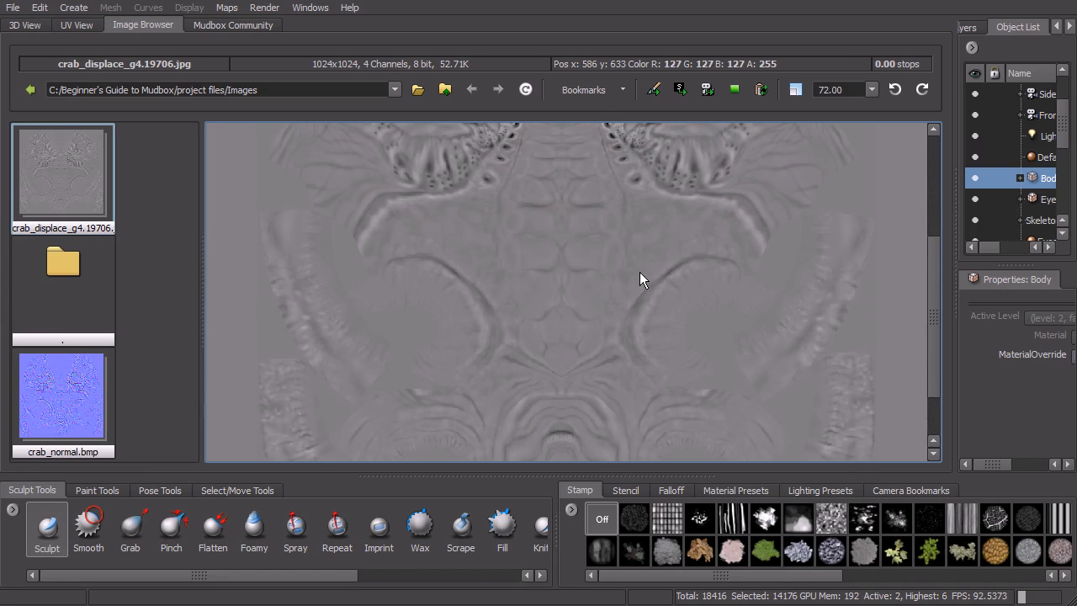
{"action": "left_click_drag", "start_coordinate": [625, 282], "coordinate": [664, 363]}
{"action": "left_click_drag", "start_coordinate": [654, 263], "coordinate": [648, 306]}
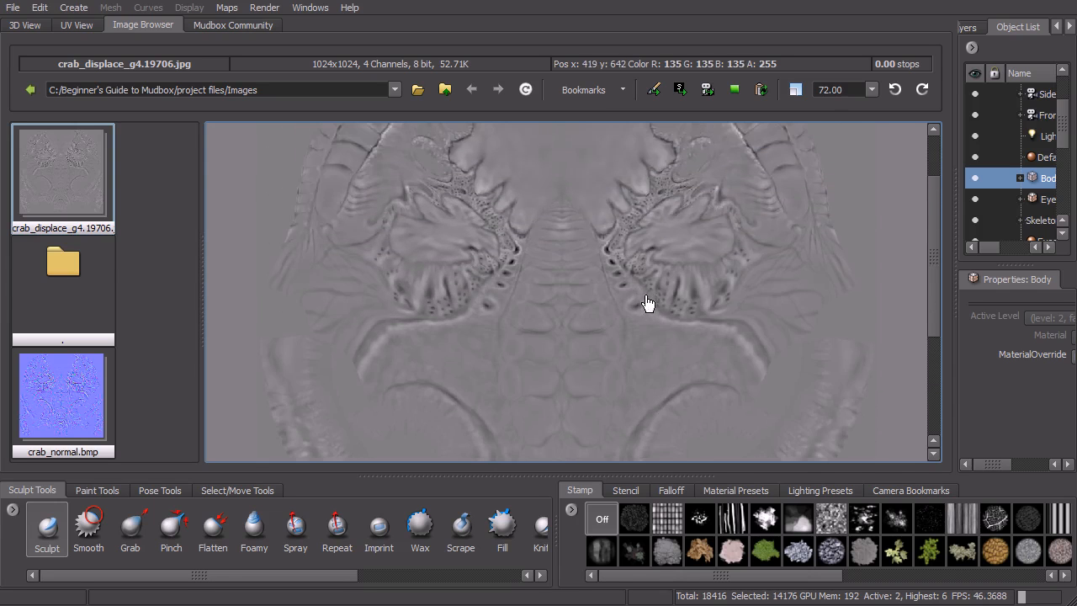
{"action": "scroll", "coordinate": [685, 312], "scroll_direction": "up", "scroll_amount": 2}
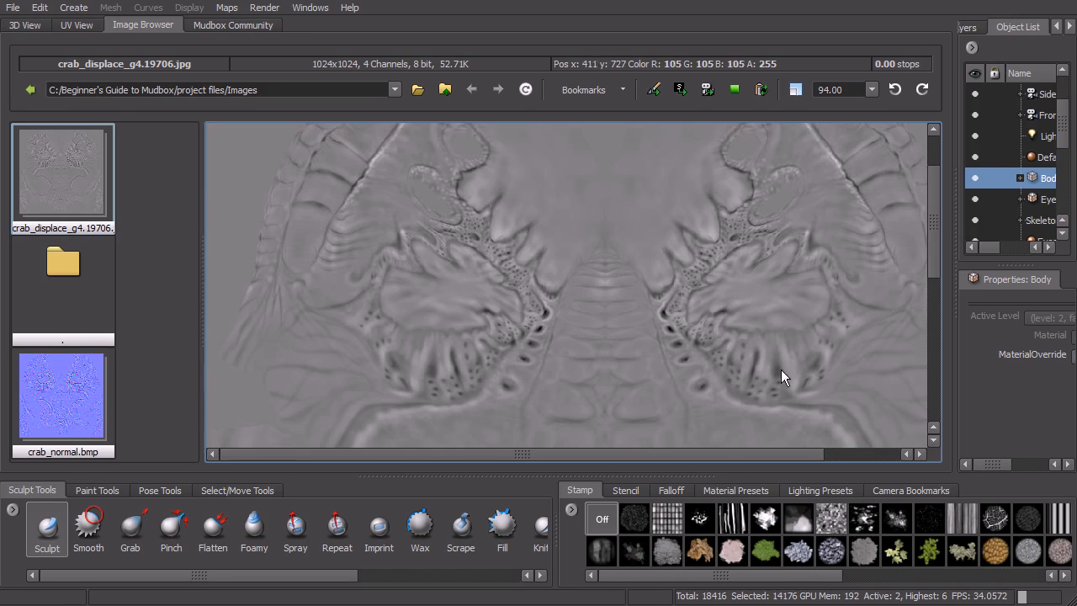
{"action": "left_click_drag", "start_coordinate": [736, 296], "coordinate": [712, 315]}
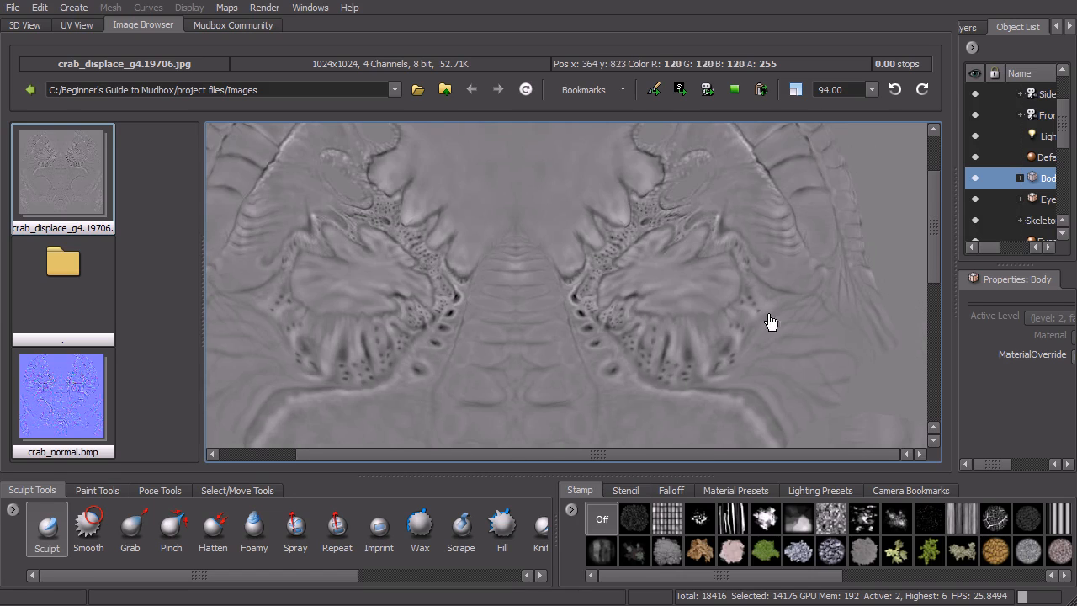
{"action": "scroll", "coordinate": [627, 269], "scroll_direction": "down", "scroll_amount": 5}
{"action": "scroll", "coordinate": [680, 294], "scroll_direction": "up", "scroll_amount": 2}
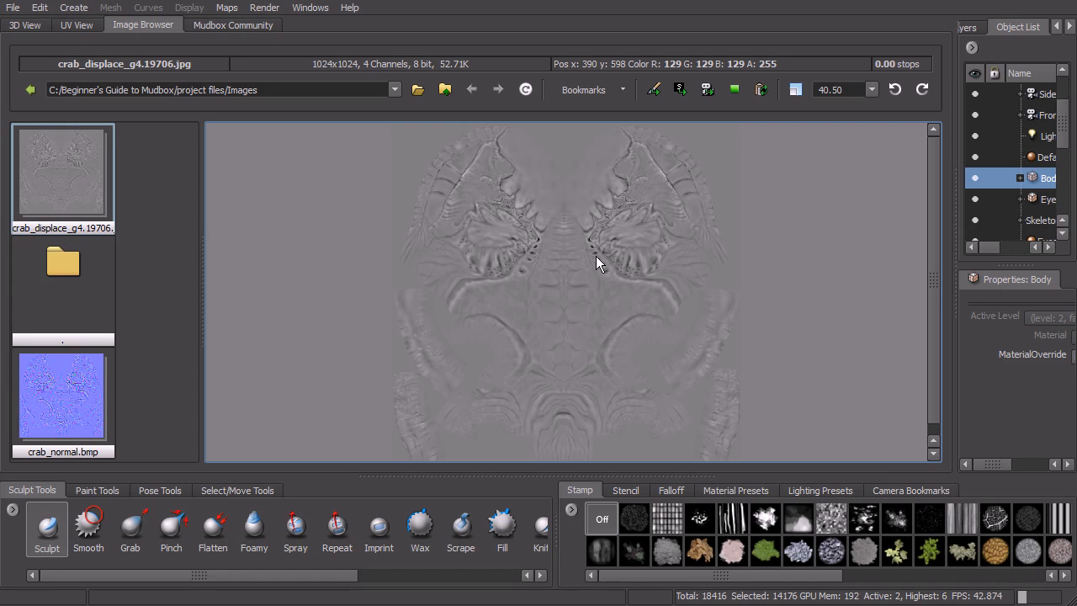
Step: Show crab_normal.bmp in the image browser and inspect its surface detail up close
{"action": "left_click", "coordinate": [94, 401]}
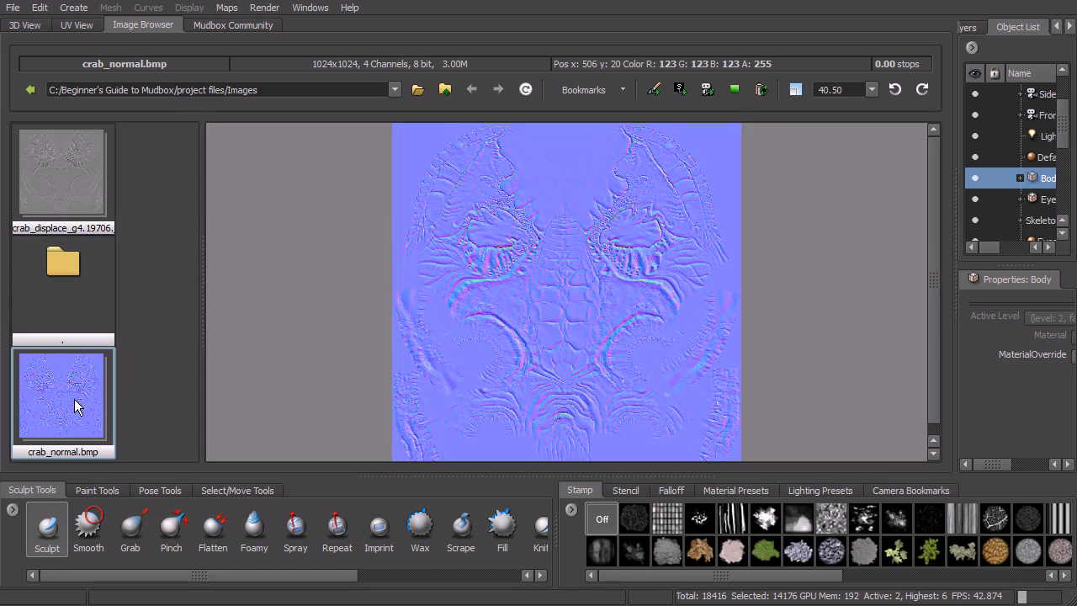
{"action": "scroll", "coordinate": [558, 362], "scroll_direction": "up", "scroll_amount": 5}
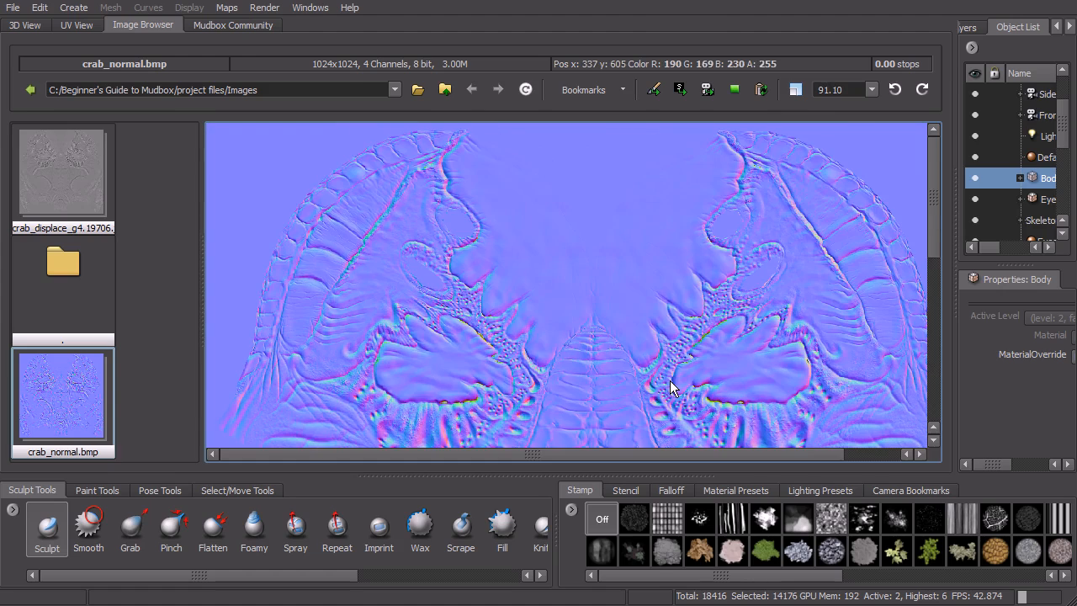
{"action": "scroll", "coordinate": [548, 339], "scroll_direction": "up", "scroll_amount": 3}
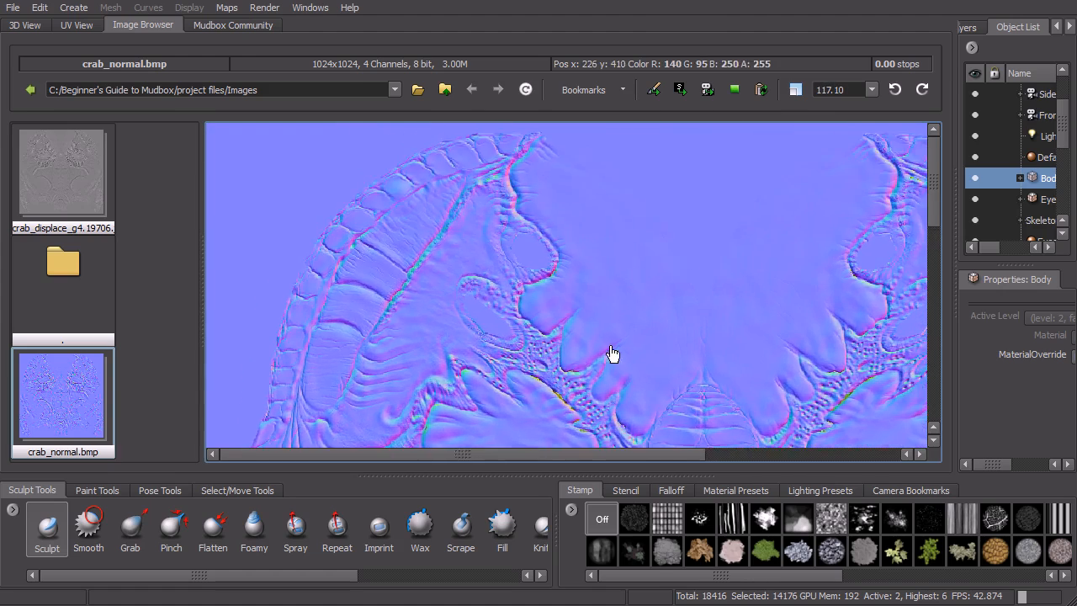
{"action": "middle_click_drag", "start_coordinate": [452, 271], "coordinate": [426, 263], "text": "alt"}
{"action": "right_click_drag", "start_coordinate": [682, 328], "coordinate": [572, 320], "text": "alt"}
{"action": "middle_click_drag", "start_coordinate": [611, 337], "coordinate": [640, 376], "text": "alt"}
{"action": "middle_click_drag", "start_coordinate": [663, 248], "coordinate": [665, 304], "text": "alt"}
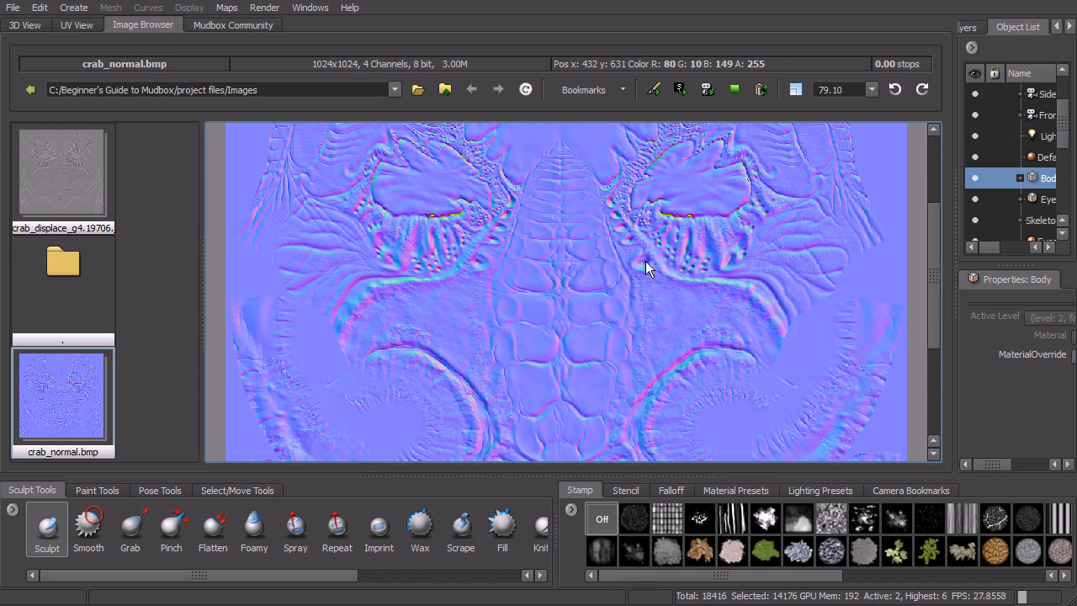
Step: Return to the 3D model and review the file formats offered for exporting the selection, without exporting anything
{"action": "left_click", "coordinate": [32, 26]}
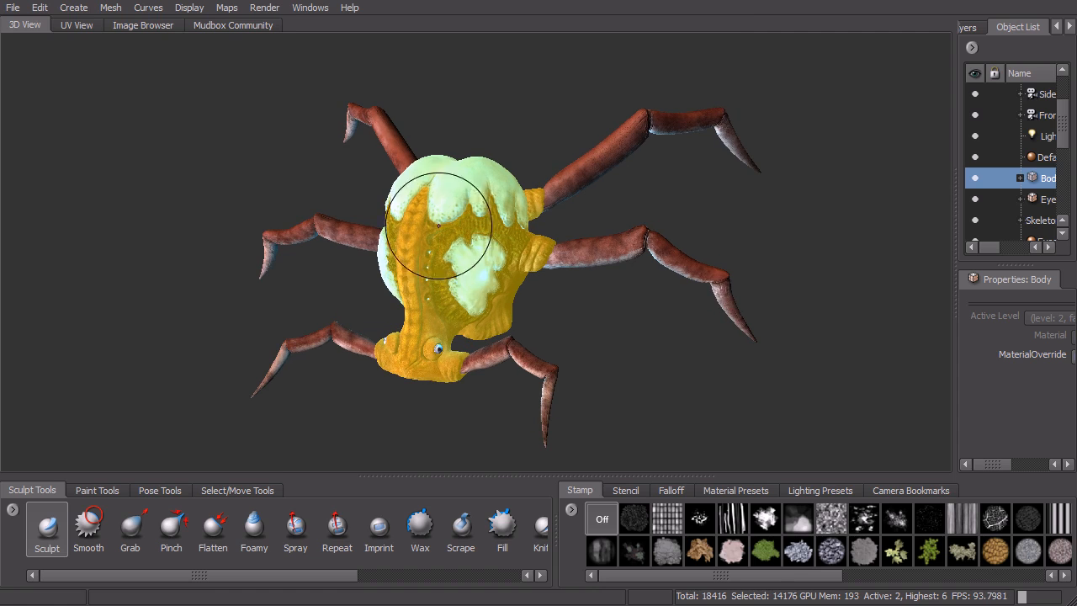
{"action": "left_click", "coordinate": [13, 8]}
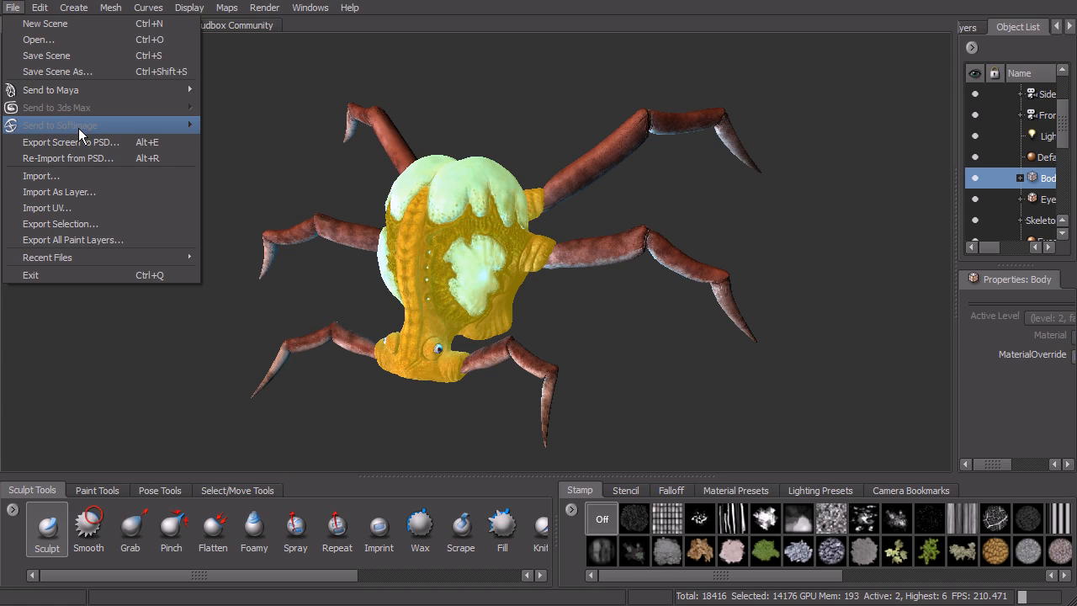
{"action": "left_click", "coordinate": [122, 223]}
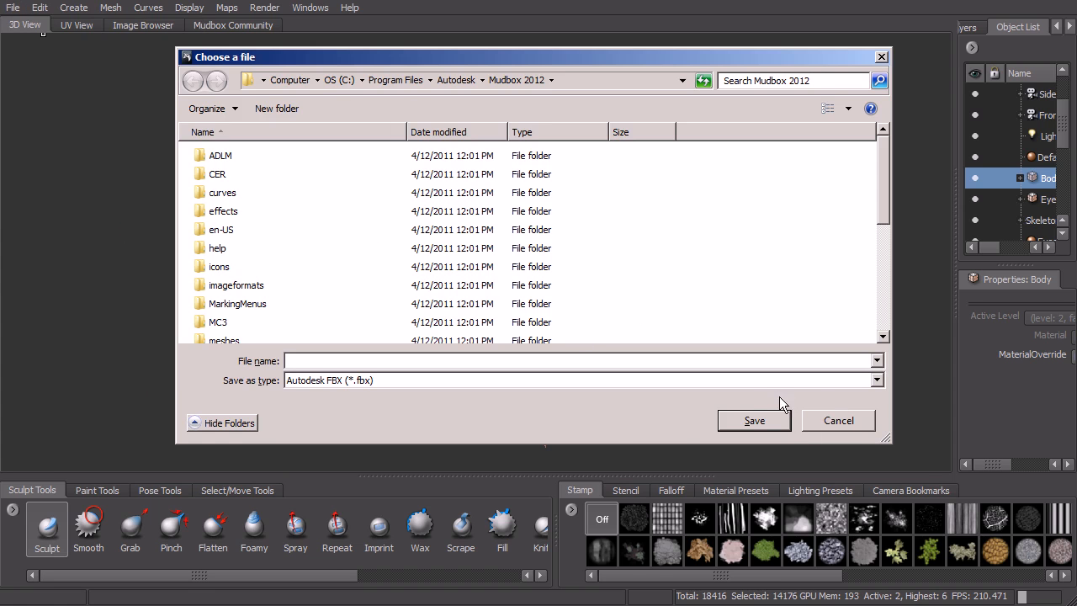
{"action": "left_click", "coordinate": [877, 380]}
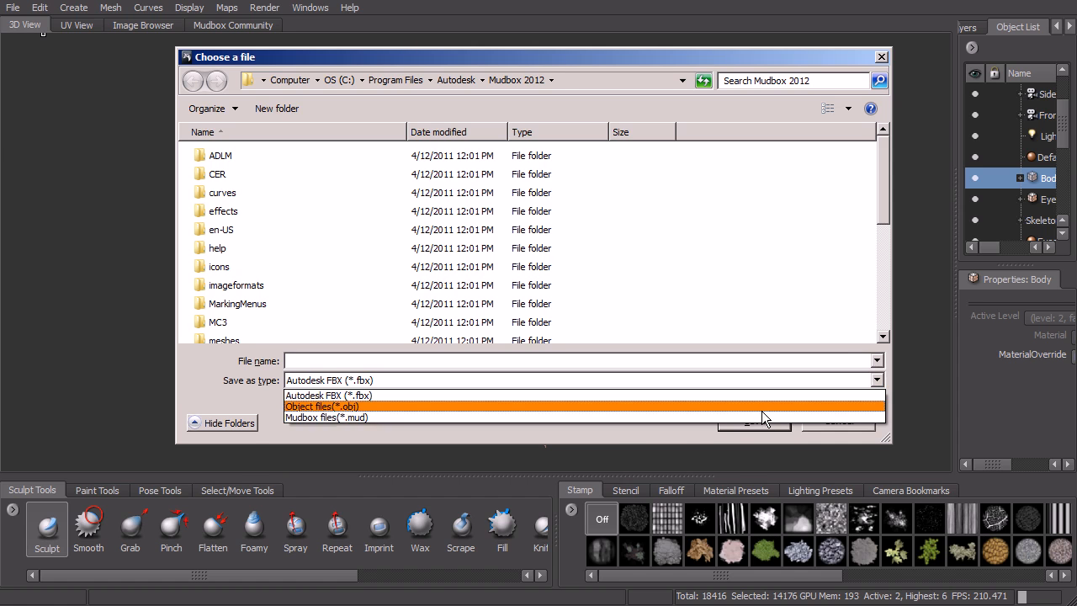
{"action": "left_click", "coordinate": [650, 438]}
{"action": "left_click", "coordinate": [829, 423]}
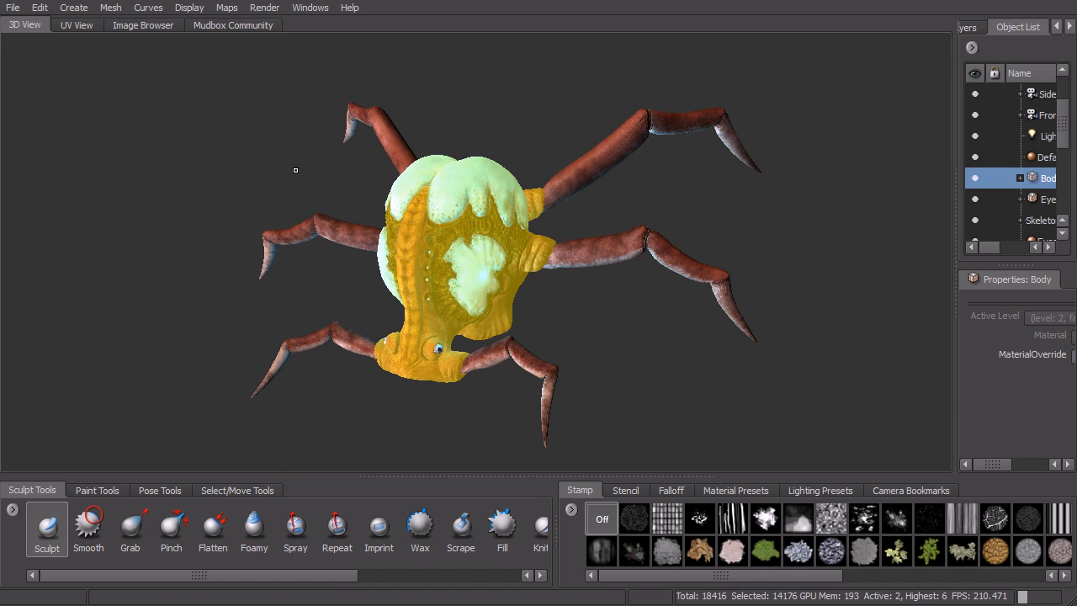
Step: Widen the layers area, show the Body's paint layers, and collapse the Bump Map group
{"action": "scroll", "coordinate": [559, 254], "scroll_direction": "down", "scroll_amount": 3}
{"action": "middle_click_drag", "start_coordinate": [547, 253], "coordinate": [525, 250], "text": "alt"}
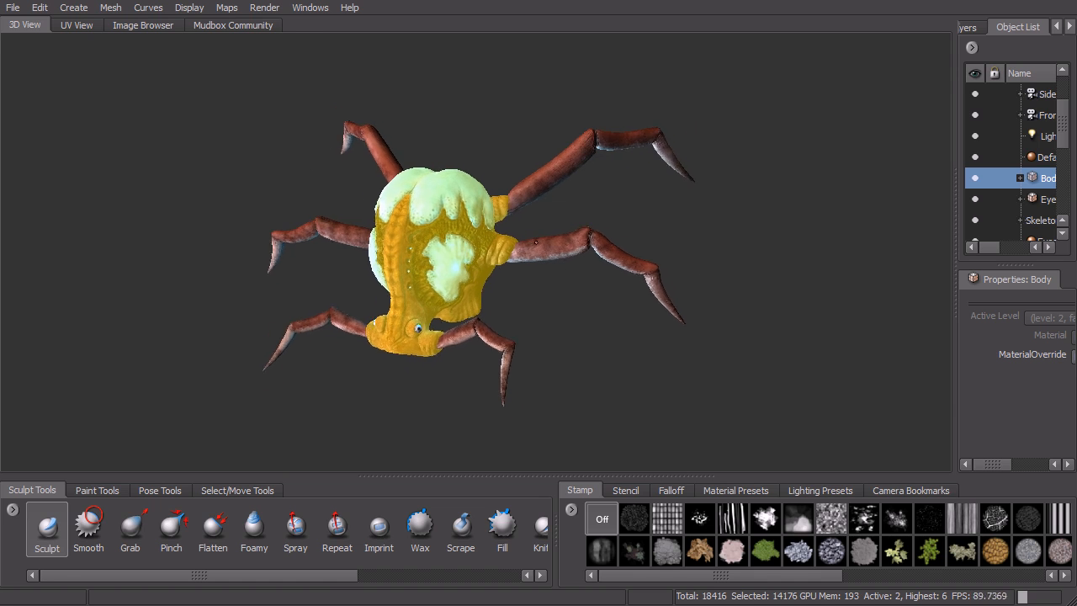
{"action": "scroll", "coordinate": [589, 252], "scroll_direction": "up", "scroll_amount": 3}
{"action": "left_click_drag", "start_coordinate": [956, 216], "coordinate": [704, 259]}
{"action": "left_click", "coordinate": [740, 28]}
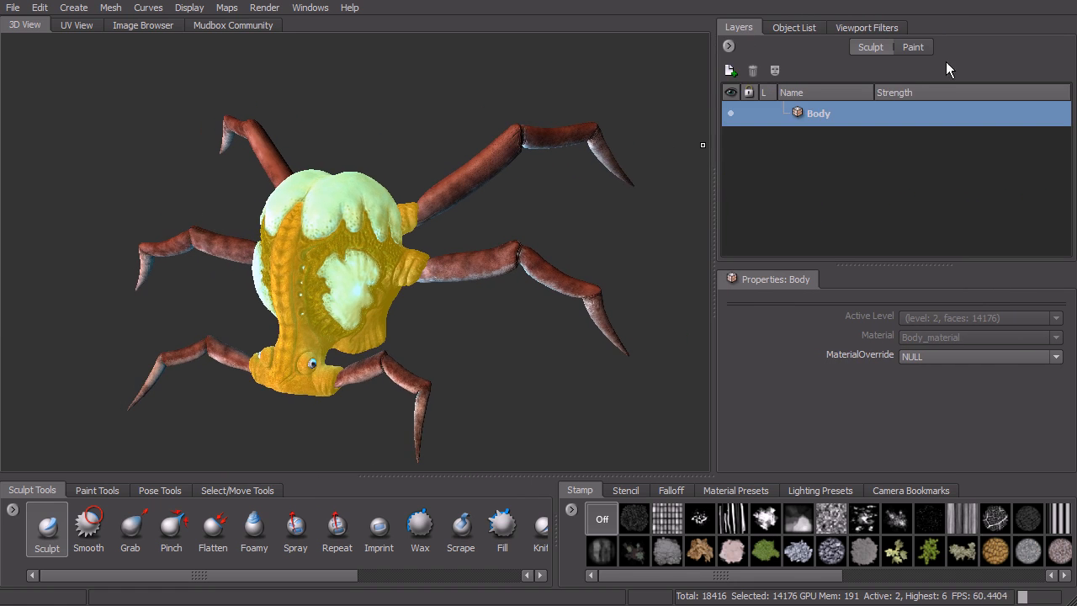
{"action": "left_click", "coordinate": [913, 47]}
{"action": "left_click_drag", "start_coordinate": [626, 207], "coordinate": [630, 205], "text": "alt"}
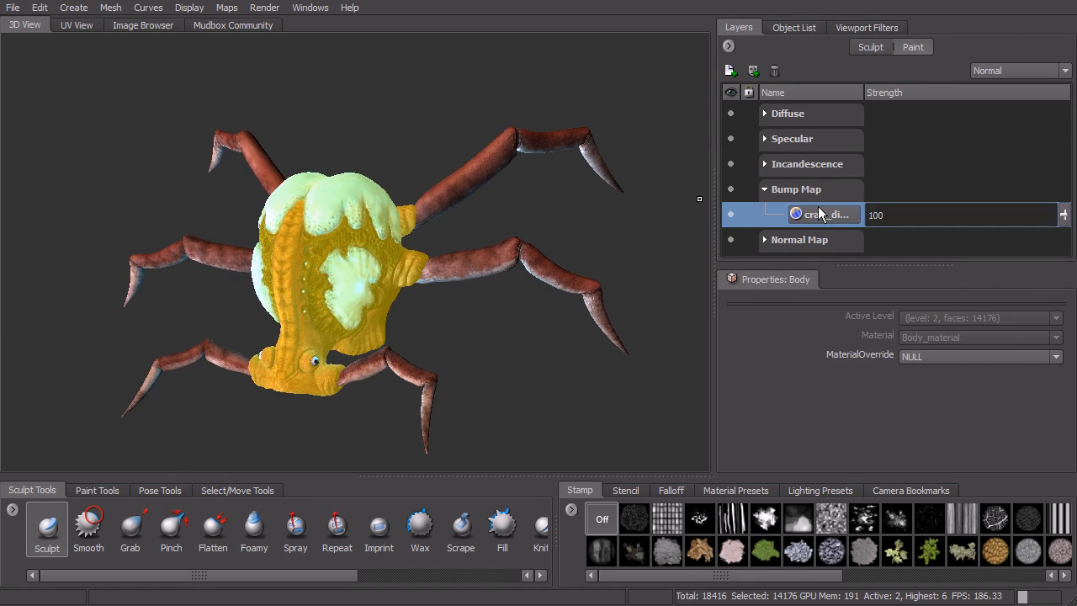
{"action": "left_click", "coordinate": [764, 189]}
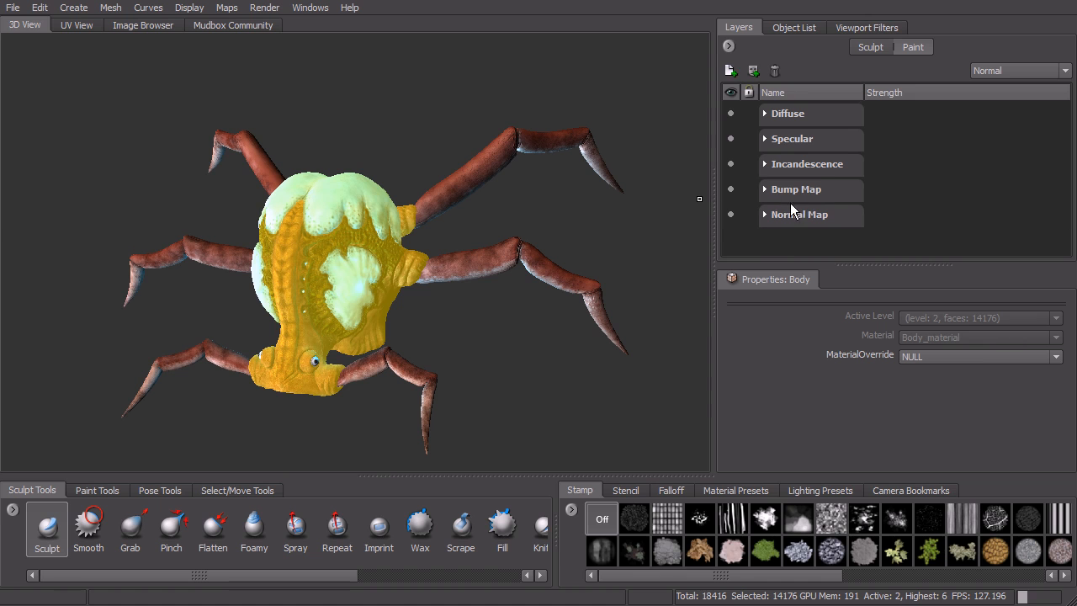
Step: Expand the Diffuse group, select its Body_color layer, and start exporting that paint layer
{"action": "left_click", "coordinate": [765, 113]}
{"action": "left_click", "coordinate": [835, 140]}
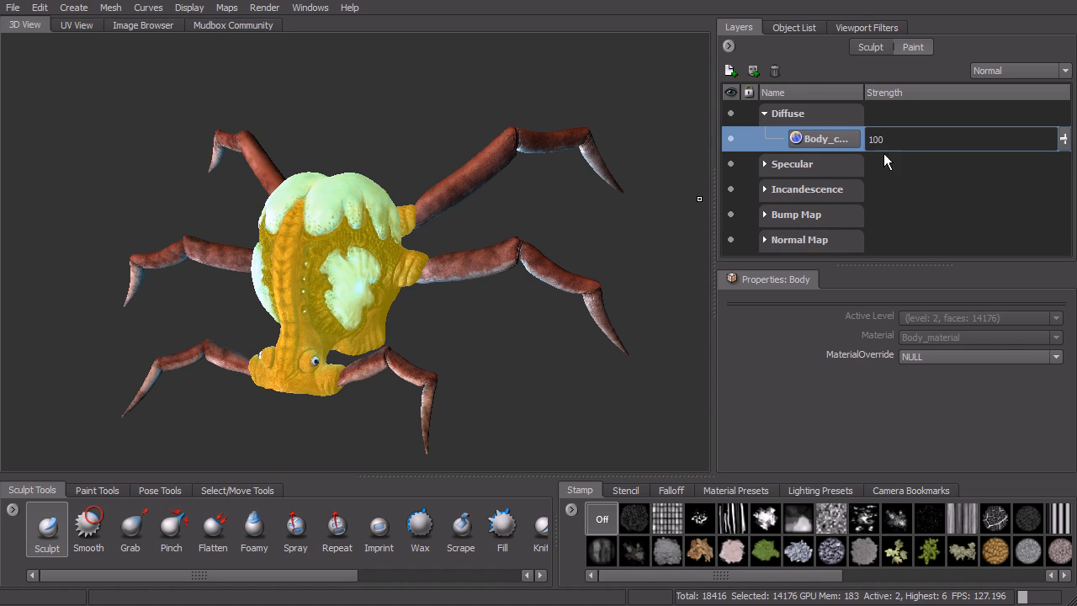
{"action": "right_click", "coordinate": [816, 143]}
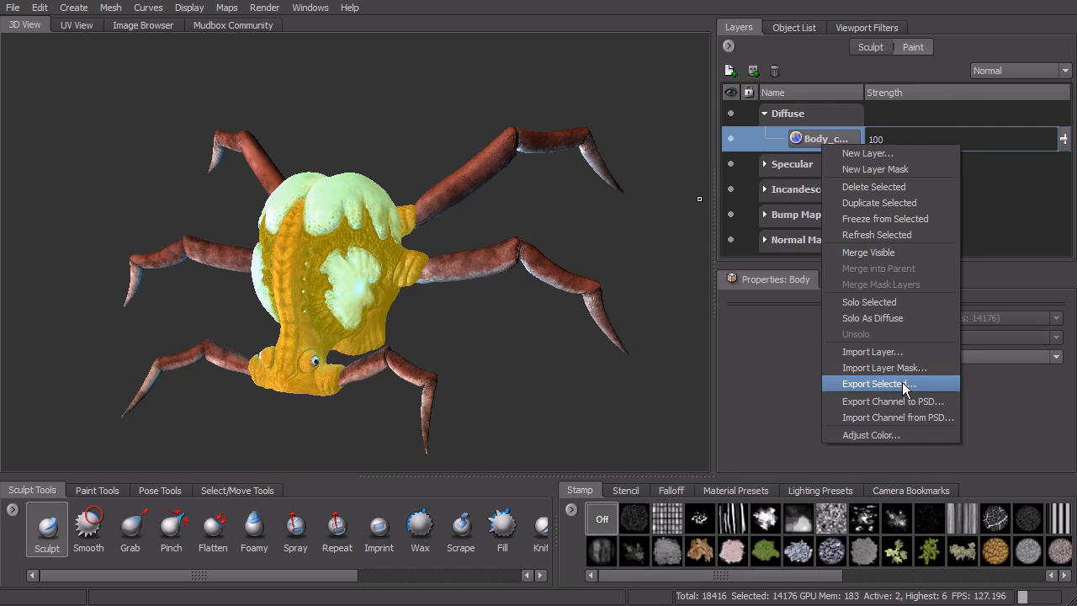
{"action": "left_click", "coordinate": [875, 383]}
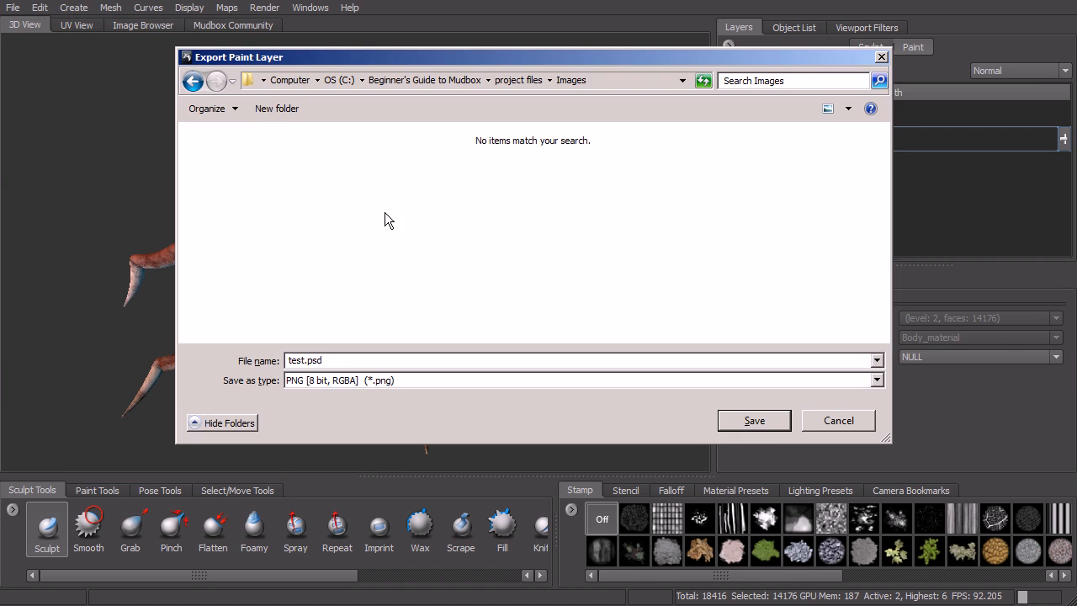
Step: Export the paint layer to the Images folder as crab_color.bmp in BMP [8 bit, RGB] format
{"action": "left_click", "coordinate": [450, 385]}
{"action": "left_click", "coordinate": [426, 417]}
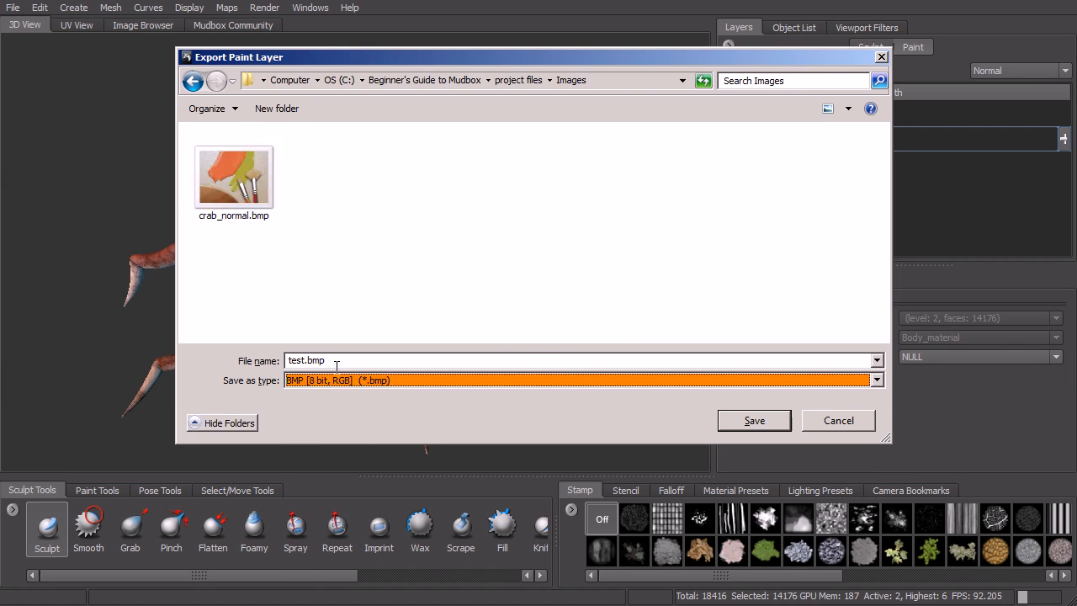
{"action": "left_click", "coordinate": [302, 360]}
{"action": "left_click", "coordinate": [302, 361]}
{"action": "left_click_drag", "start_coordinate": [305, 361], "coordinate": [252, 358]}
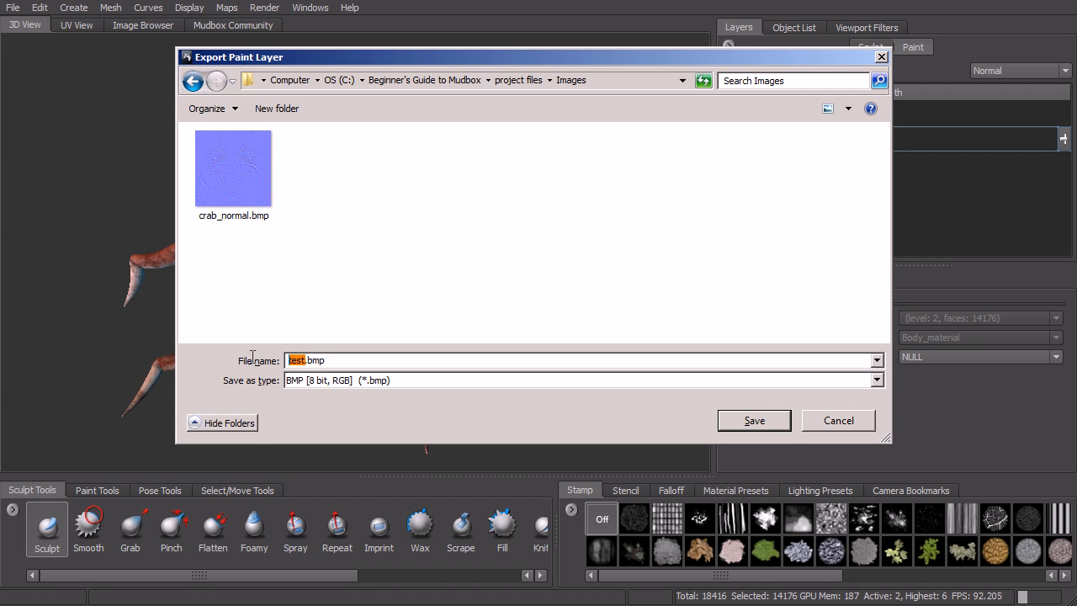
{"action": "type", "text": "crab_color"}
{"action": "left_click", "coordinate": [736, 423]}
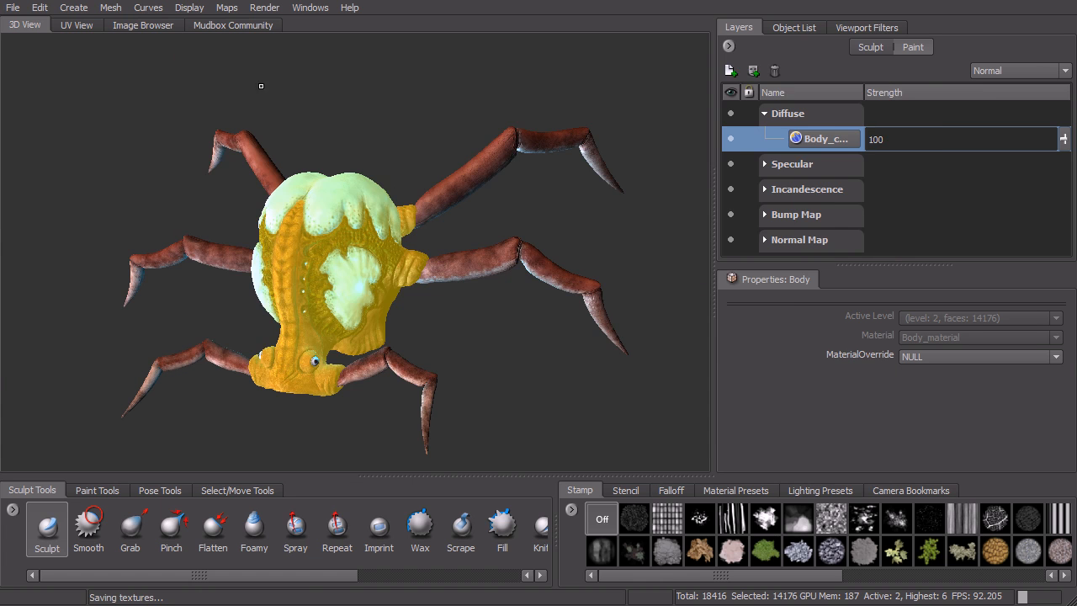
Step: Show crab_color.bmp in the image browser, inspect its painted detail up close, and fit the whole image in view
{"action": "left_click", "coordinate": [143, 26]}
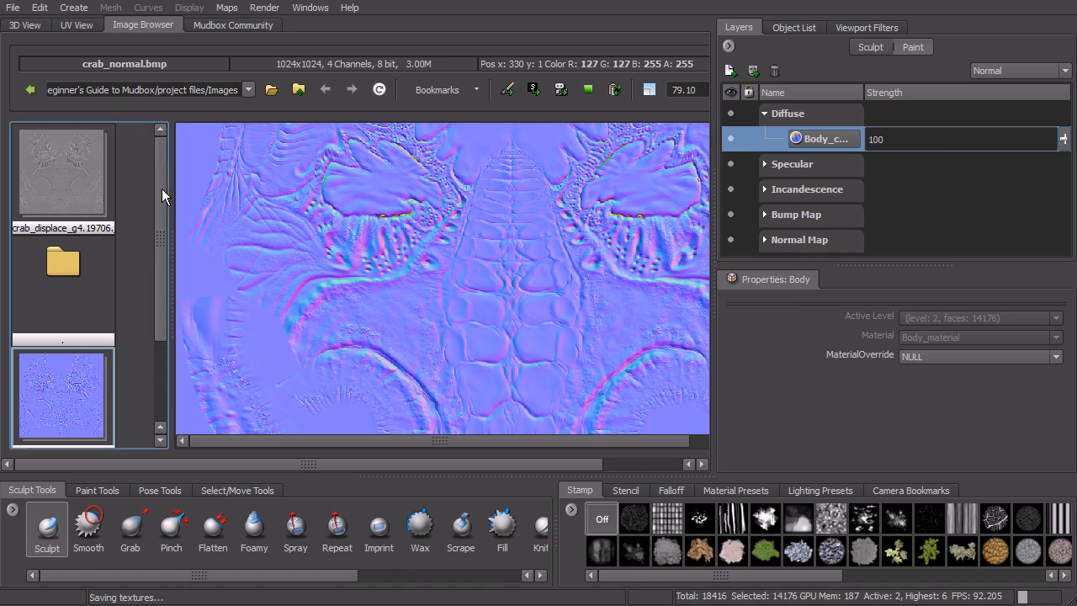
{"action": "scroll", "coordinate": [150, 298], "scroll_direction": "down", "scroll_amount": 3}
{"action": "left_click", "coordinate": [58, 374]}
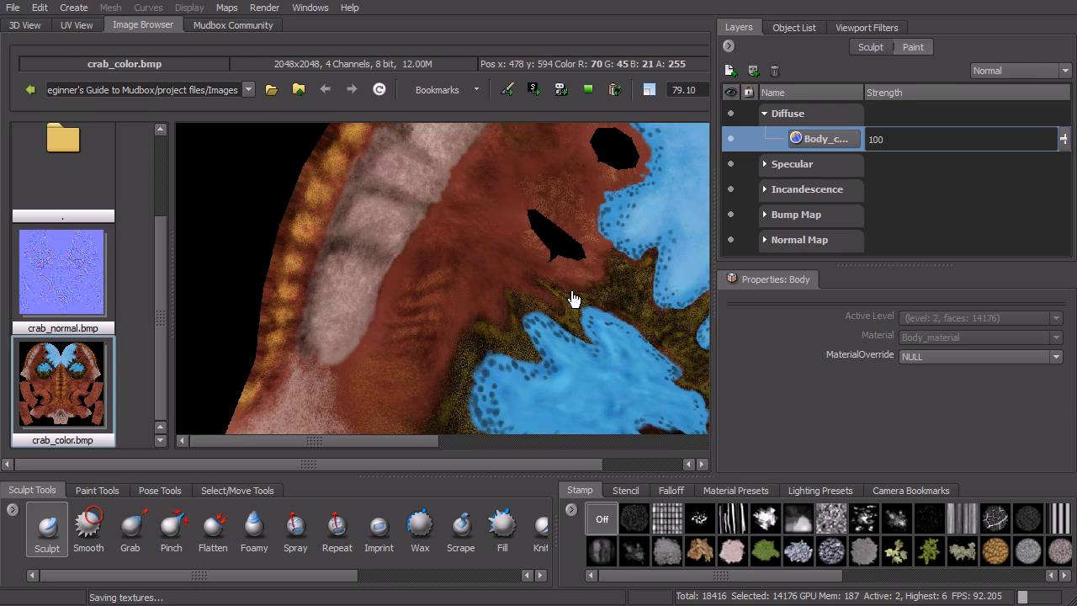
{"action": "left_click_drag", "start_coordinate": [577, 297], "coordinate": [539, 293]}
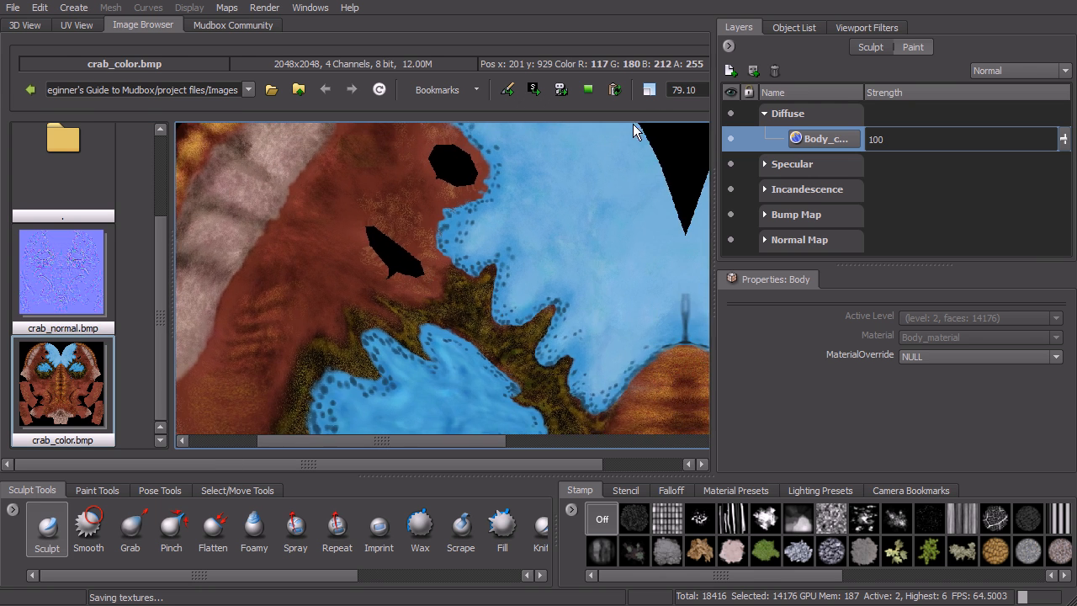
{"action": "left_click", "coordinate": [649, 89]}
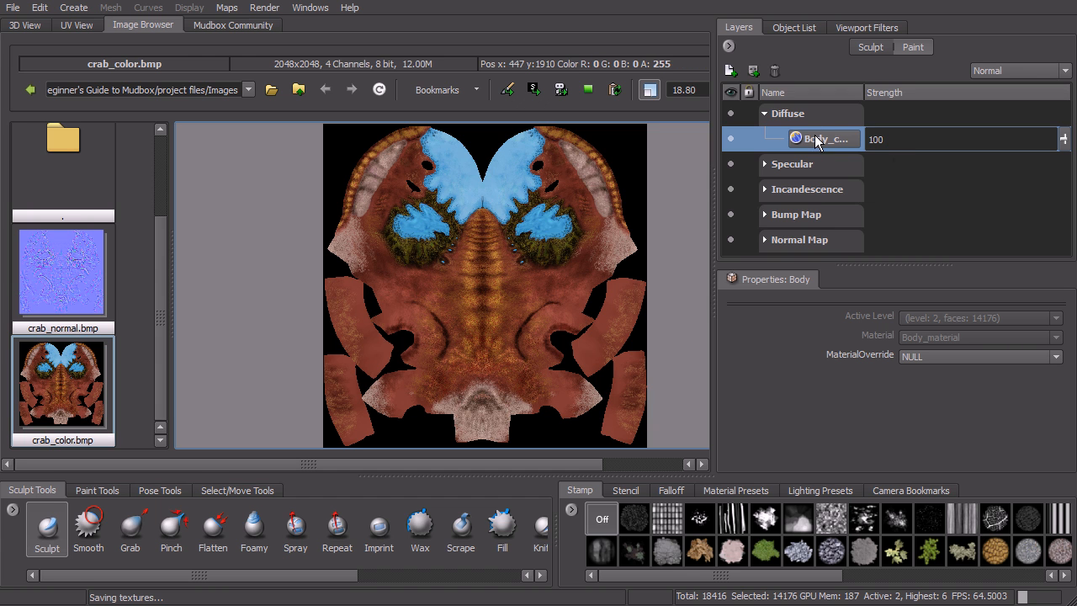
Step: Review the Body_color layer's details, the Specular channel's layer commands and the file export commands, without choosing any
{"action": "mouse_move", "coordinate": [816, 141]}
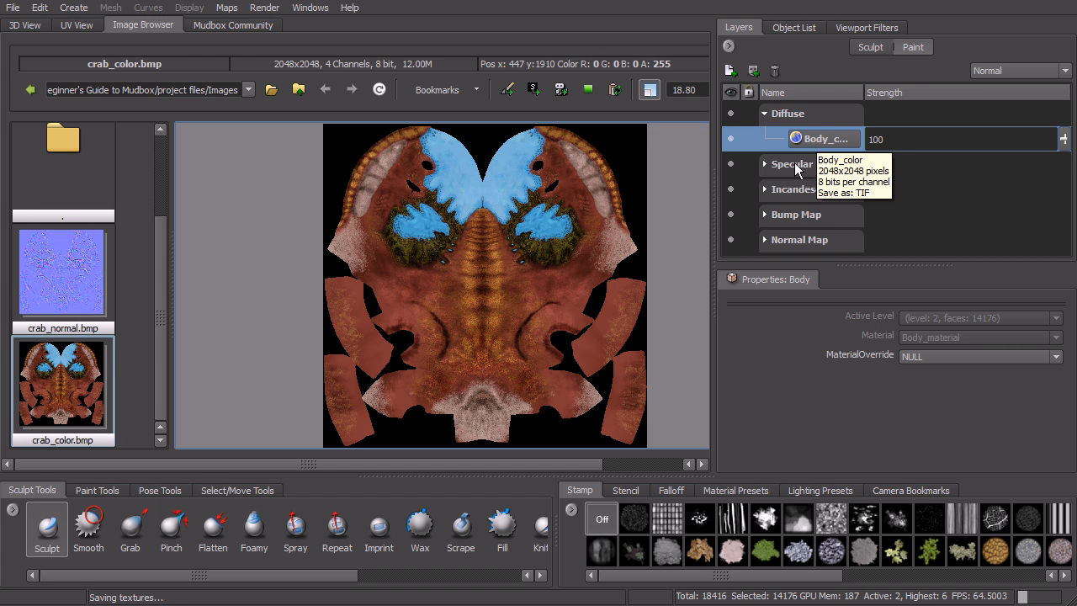
{"action": "right_click", "coordinate": [796, 169]}
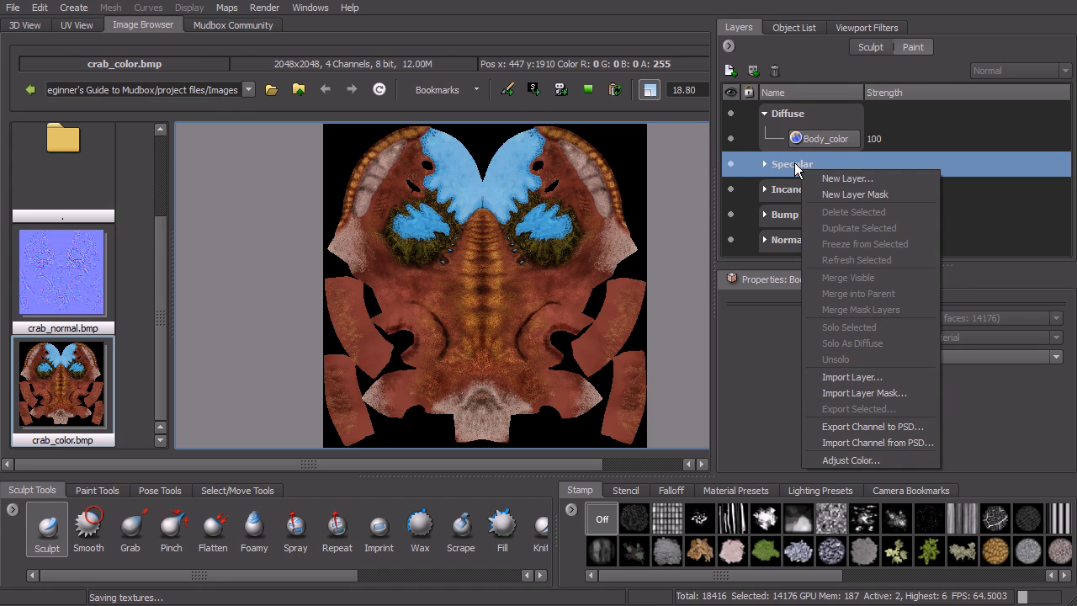
{"action": "left_click", "coordinate": [12, 9]}
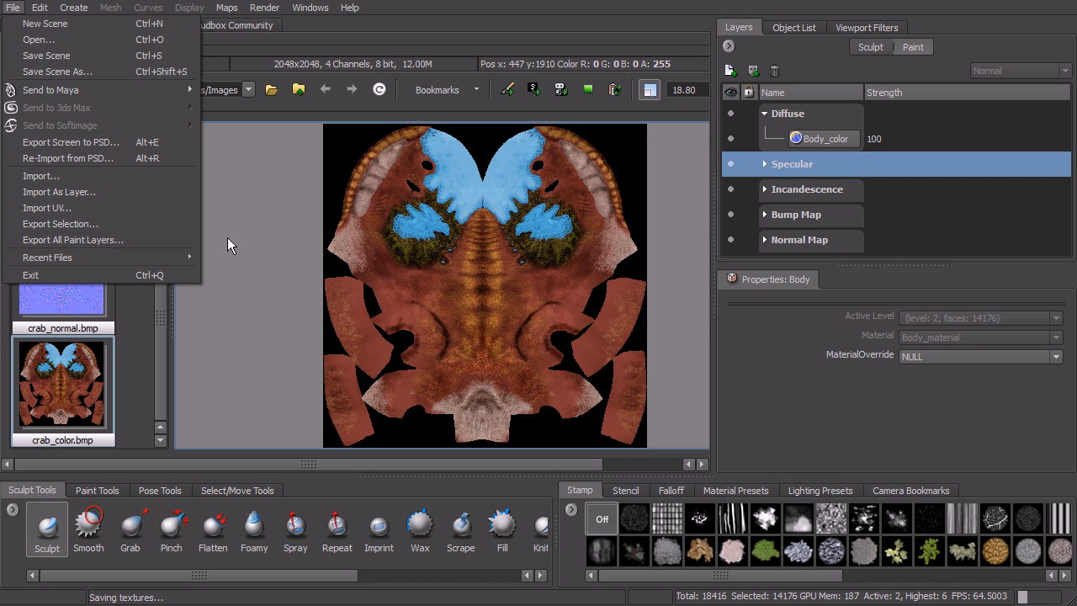
{"action": "left_click", "coordinate": [845, 210]}
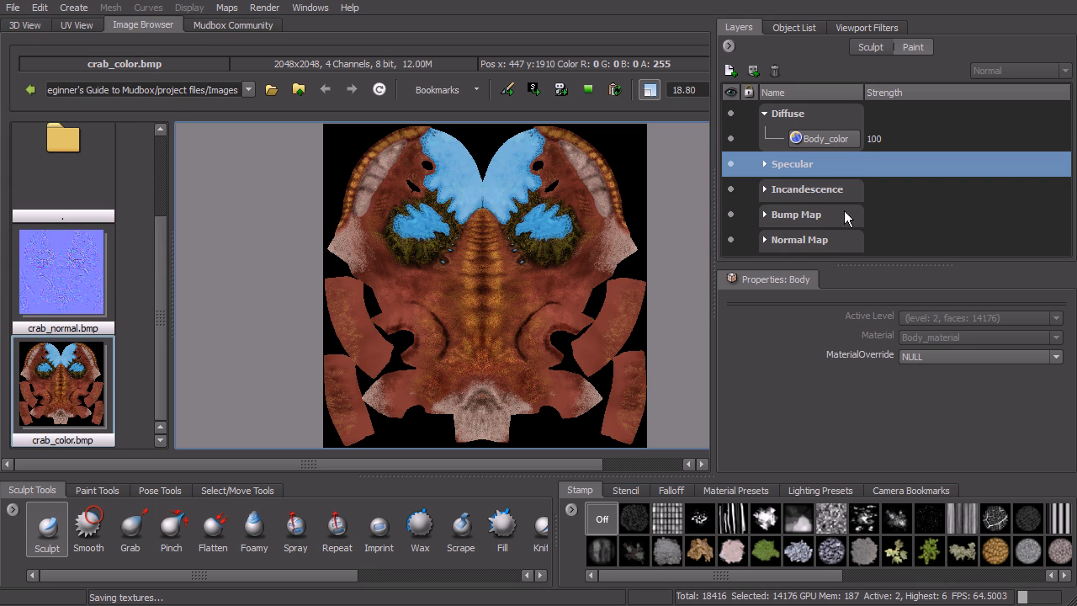
Step: Return to the 3D model, enlarge the layers area slightly, and review the file export commands without running any
{"action": "left_click", "coordinate": [25, 25]}
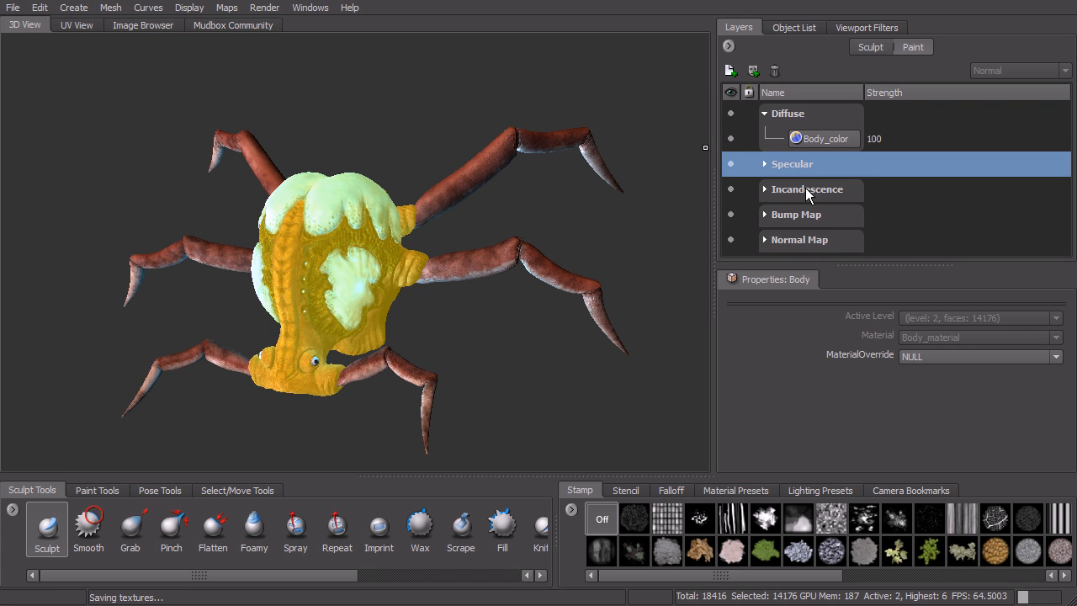
{"action": "mouse_move", "coordinate": [866, 265]}
{"action": "left_mouse_down"}
{"action": "mouse_move", "coordinate": [871, 283]}
{"action": "mouse_move", "coordinate": [871, 274]}
{"action": "left_mouse_up"}
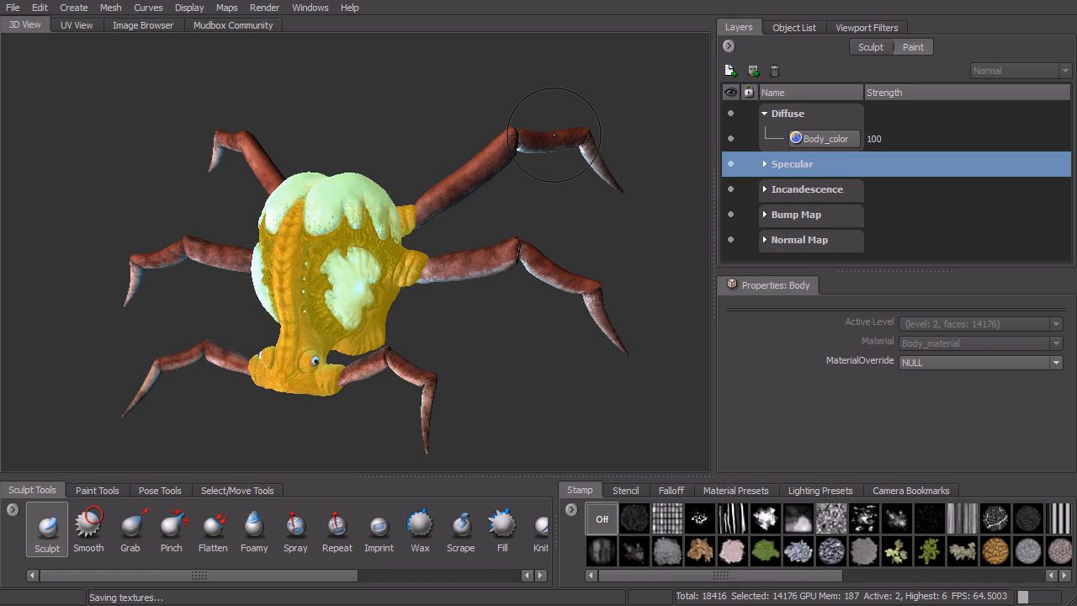
{"action": "left_click", "coordinate": [13, 7]}
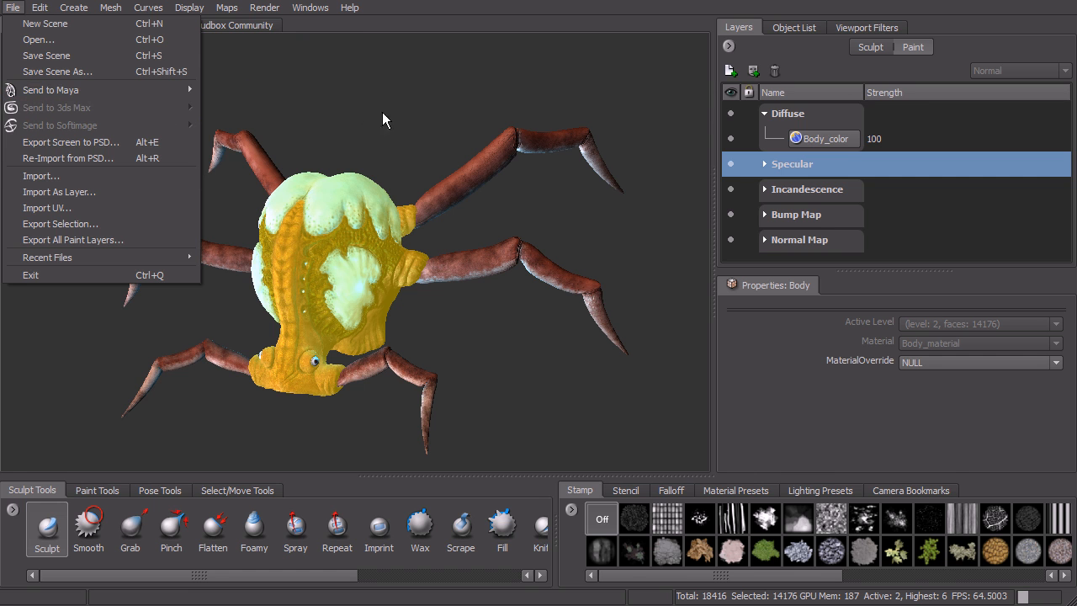
{"action": "left_click", "coordinate": [436, 115]}
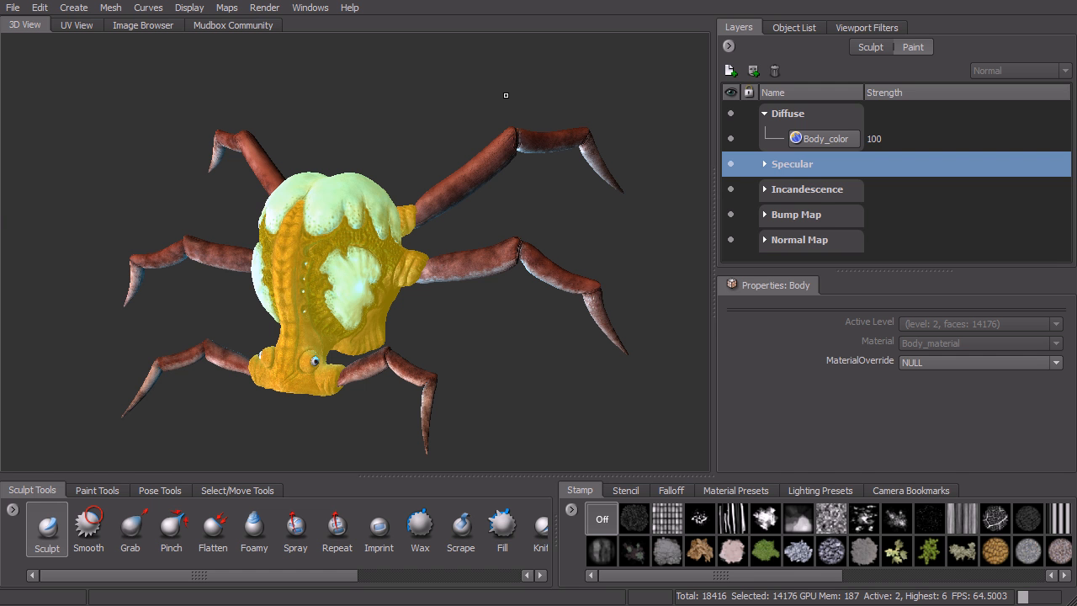
Step: View the crab from a closer, slightly turned angle and show the pose tools
{"action": "mouse_move", "coordinate": [501, 118]}
{"action": "left_mouse_down", "text": "alt"}
{"action": "mouse_move", "coordinate": [506, 184]}
{"action": "mouse_move", "coordinate": [556, 192]}
{"action": "left_mouse_up", "text": "alt"}
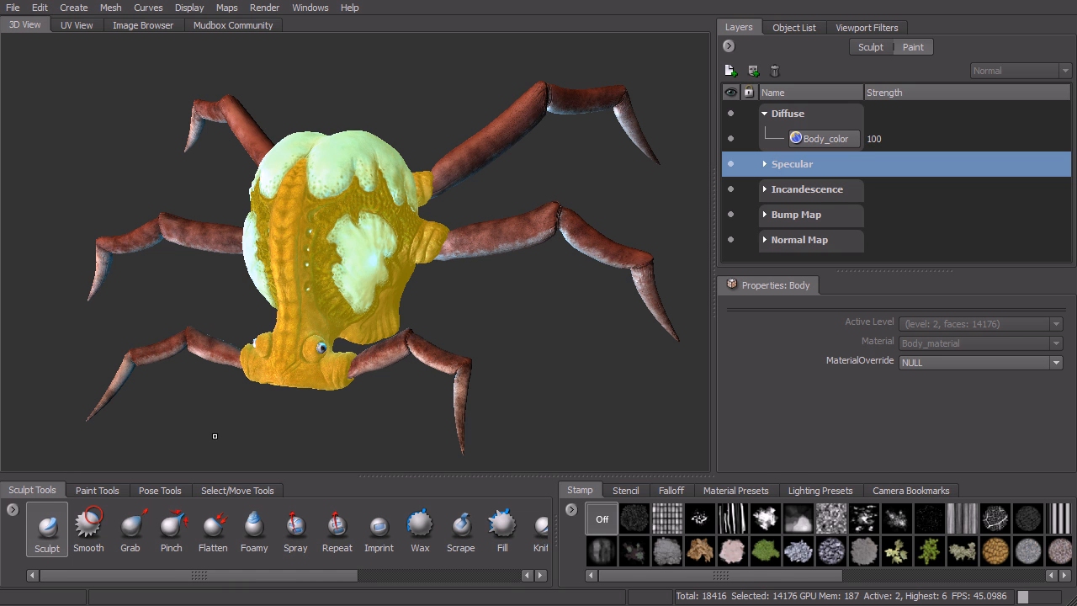
{"action": "left_click", "coordinate": [160, 490]}
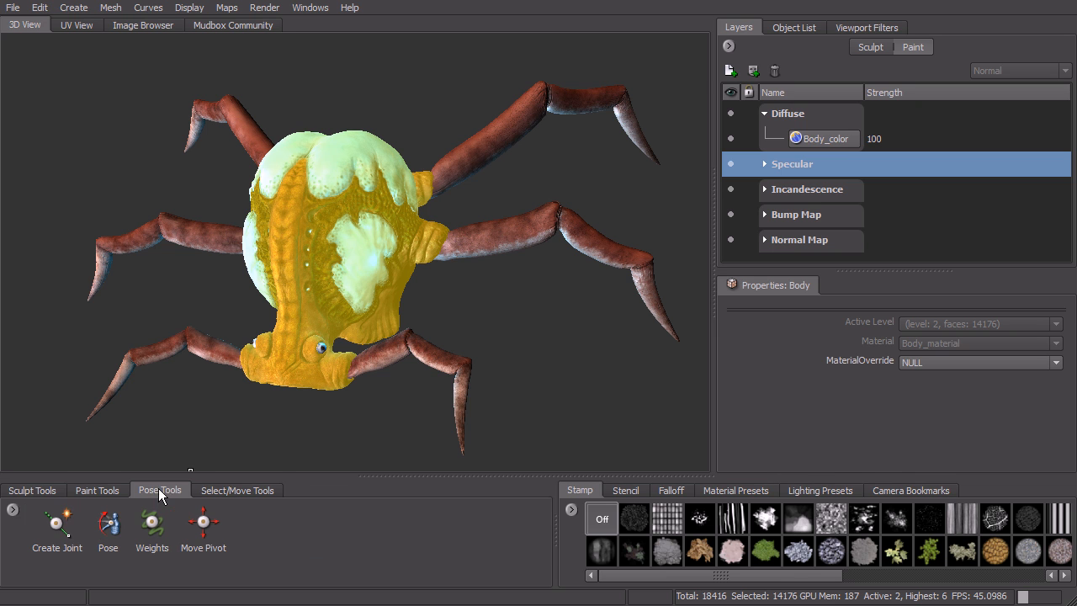